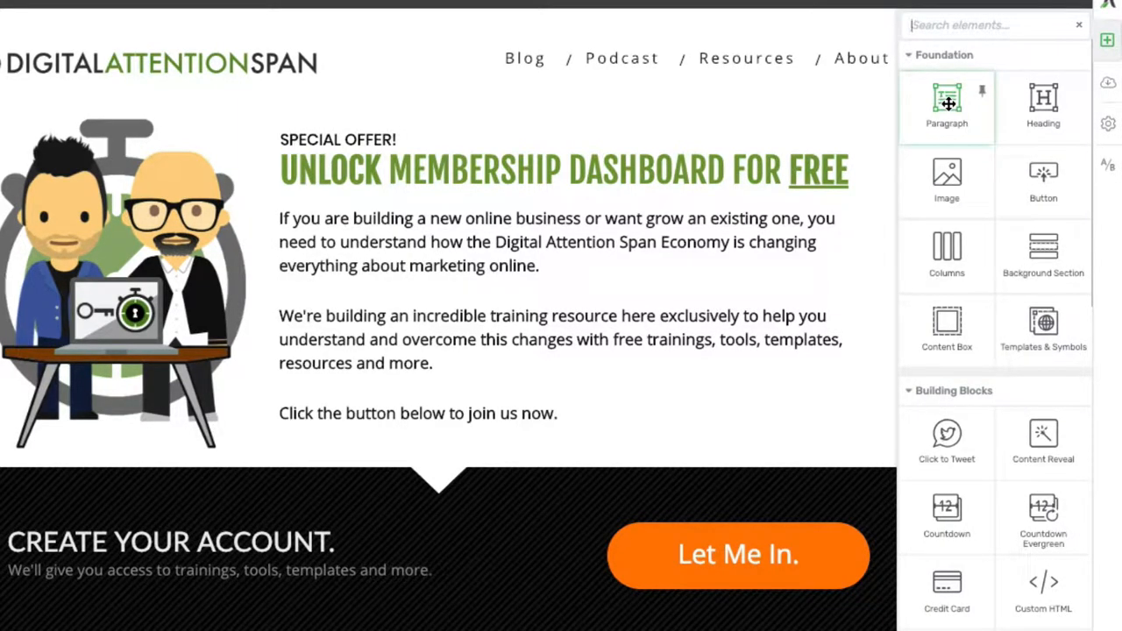
Try adding a paragraph element below the special offer text, and delete it.
left_click_drag(949, 104, 521, 419)
left_click(368, 494)
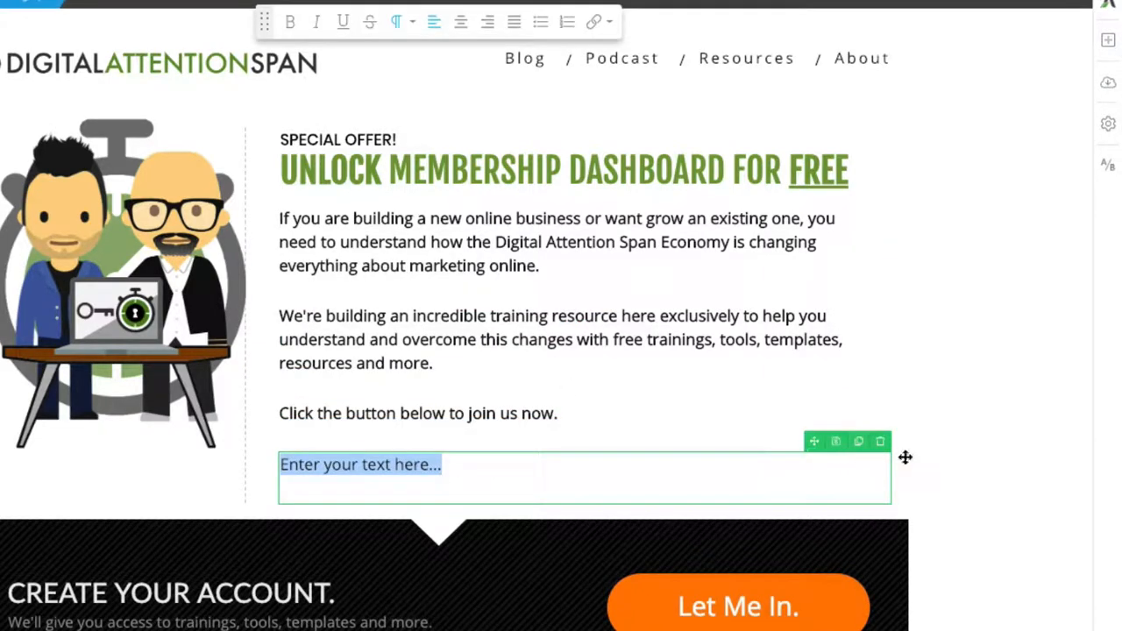
left_click(881, 443)
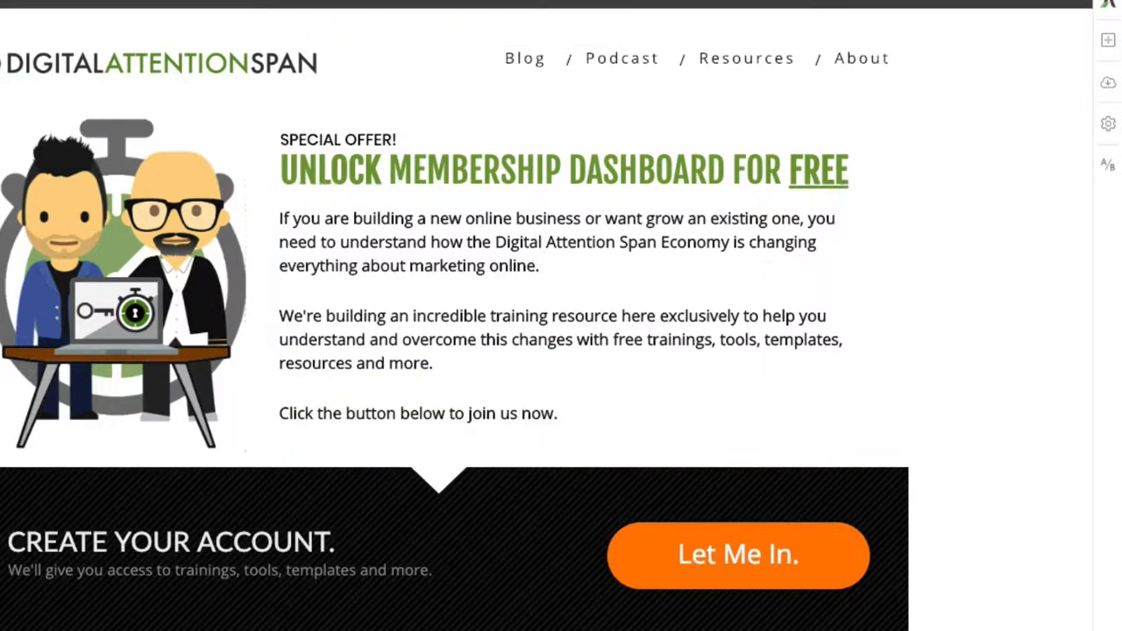
Try adding a heading element below the offer text, move it between the two main paragraphs, and delete it.
left_click(1108, 40)
left_click_drag(1044, 106, 529, 429)
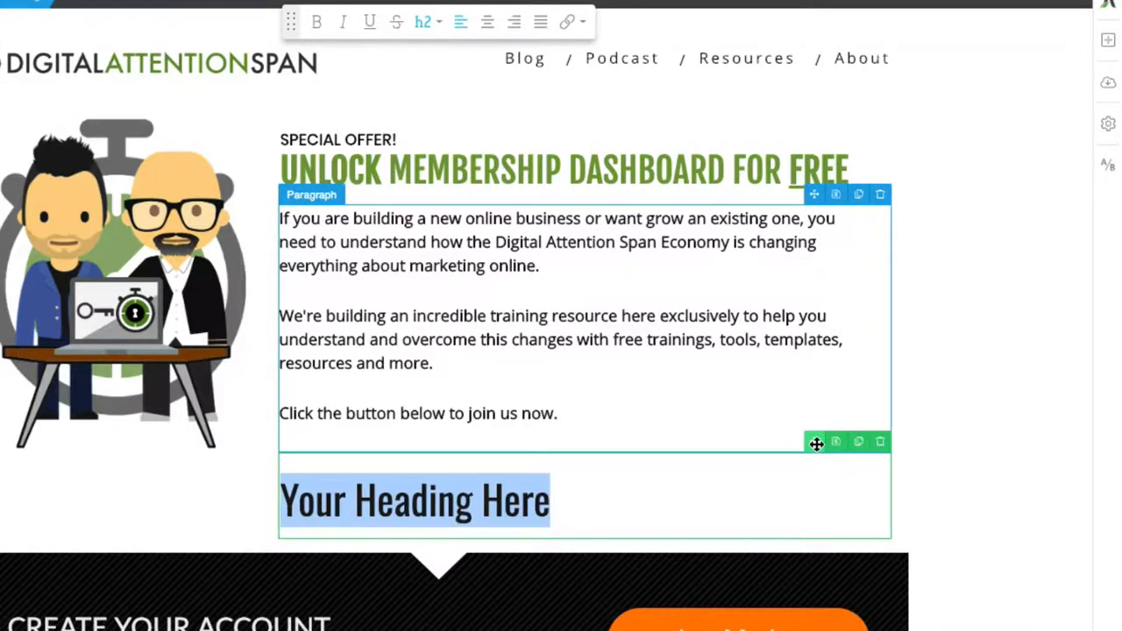
left_click_drag(816, 444, 619, 319)
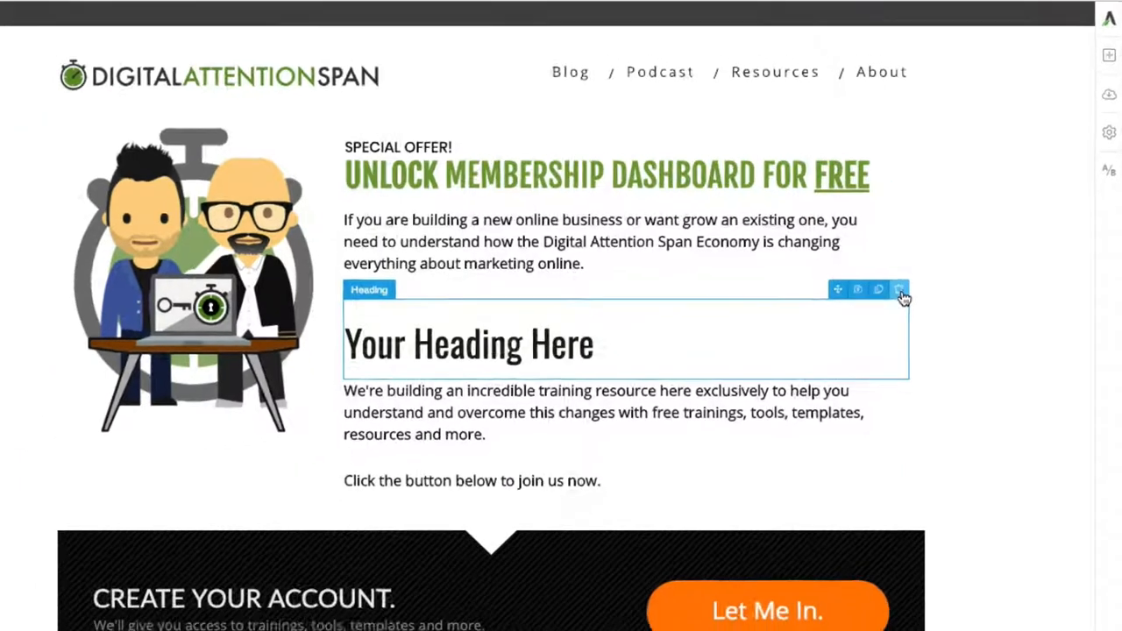
left_click(880, 294)
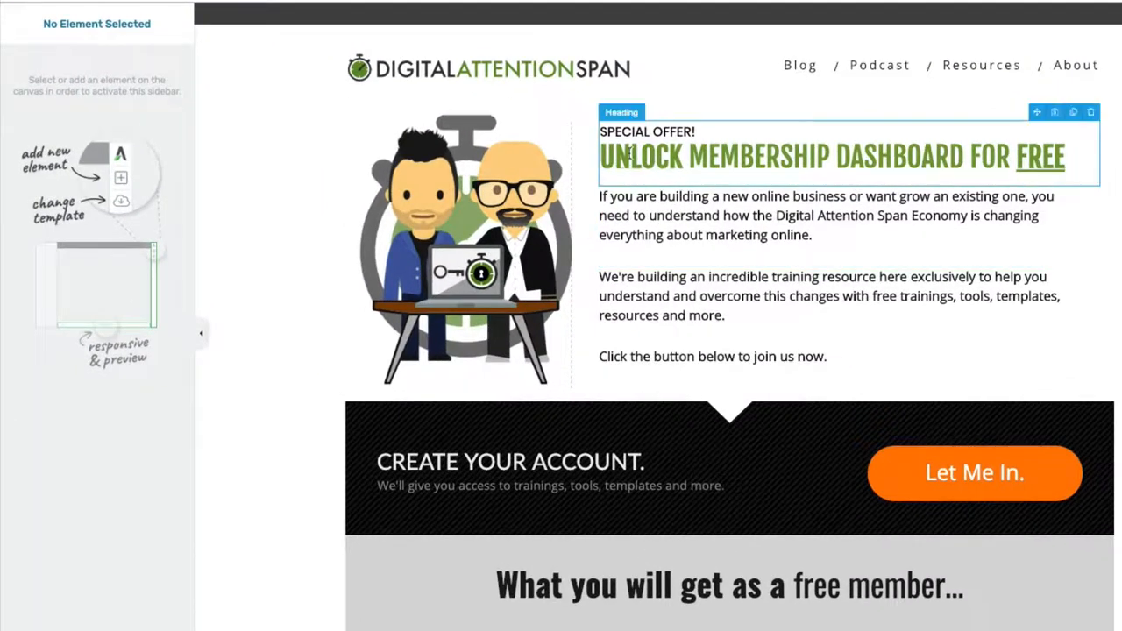
Preview dark green #1a2c00 and pale green #b2c19d on the "Unlock Membership Dashboard for Free" text, and cancel the colour change.
left_click(603, 156)
left_click_drag(604, 156, 1079, 156)
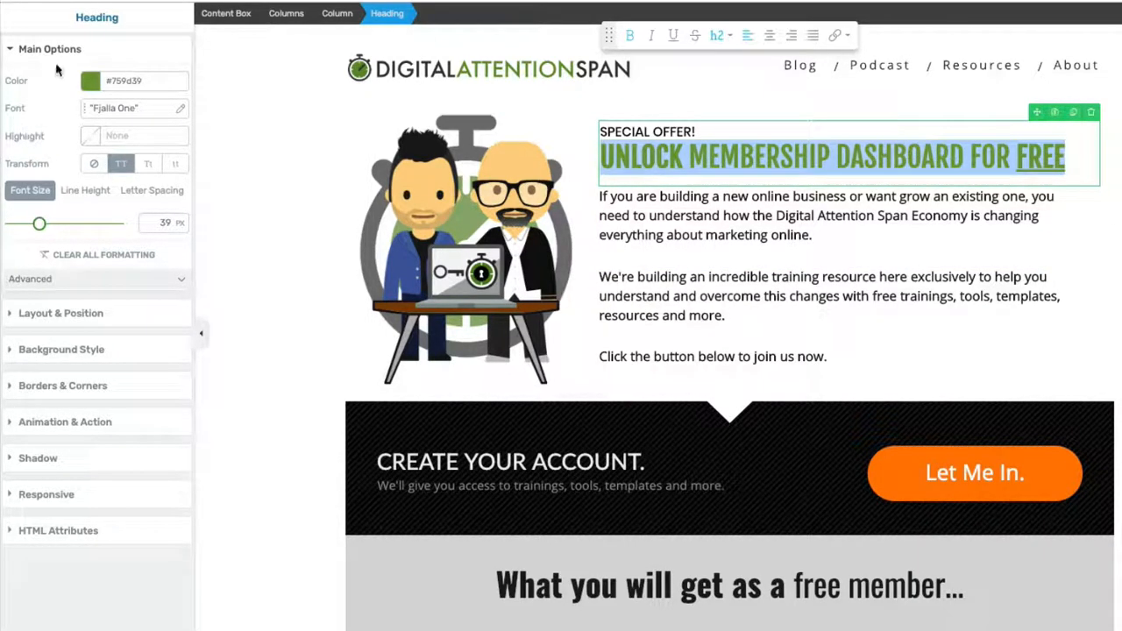
left_click(11, 51)
left_click(12, 51)
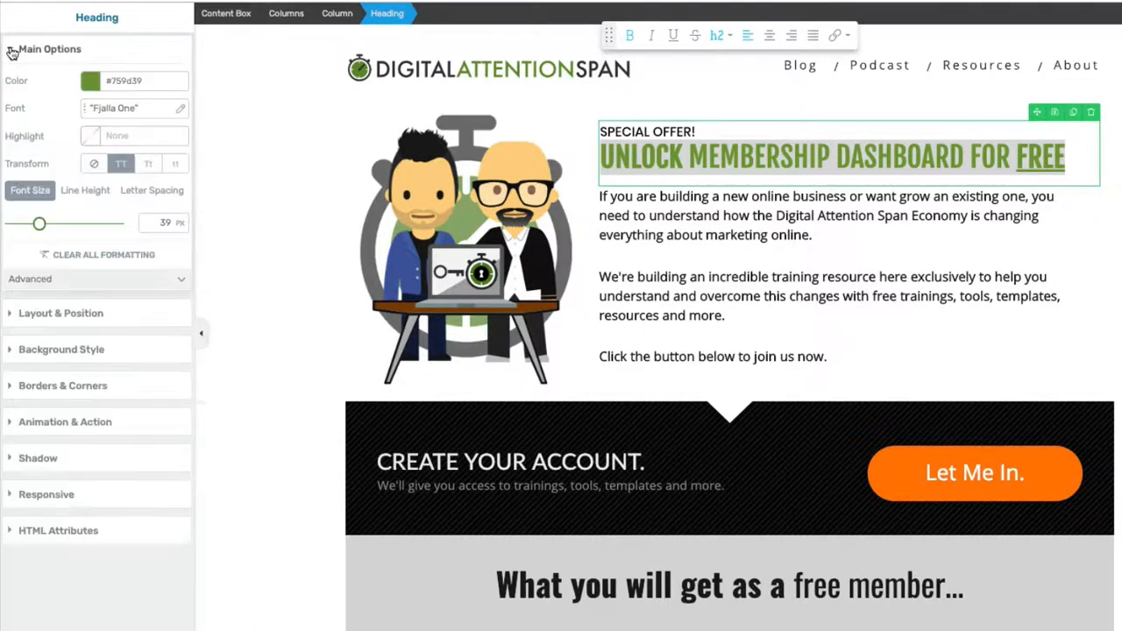
left_click(90, 80)
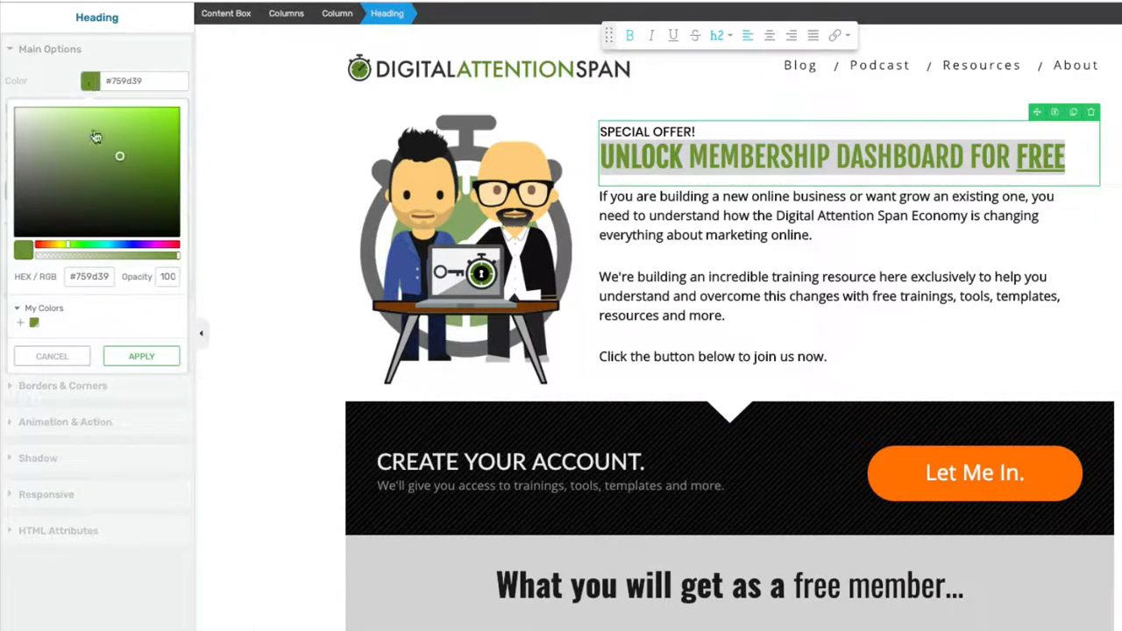
left_click(108, 155)
left_click(55, 157)
left_click(177, 216)
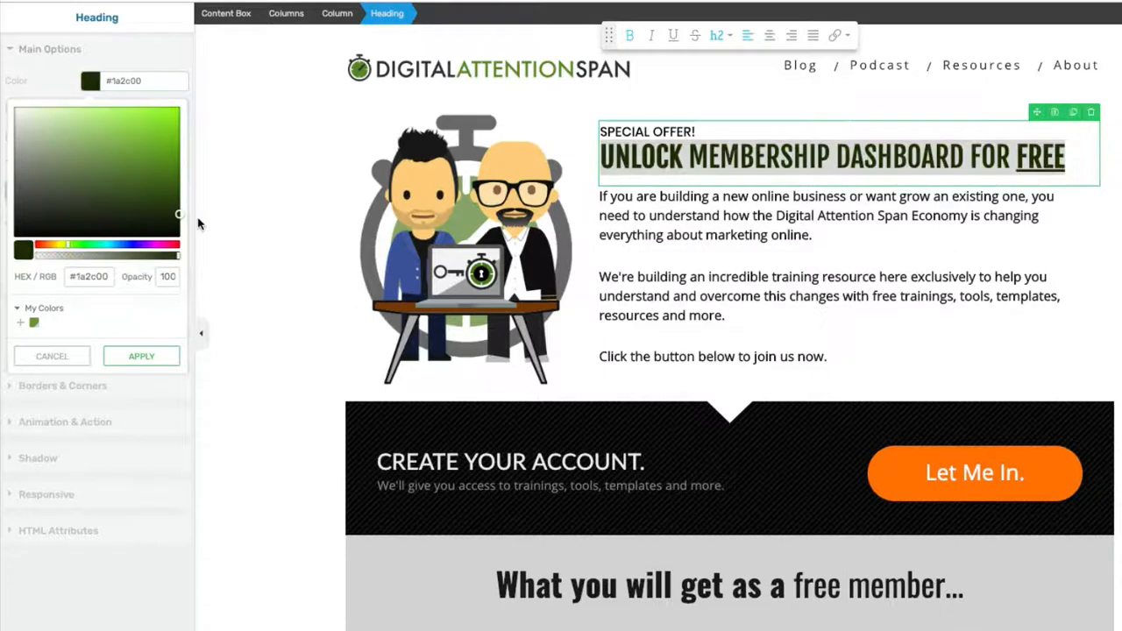
left_click(145, 191)
left_click(45, 139)
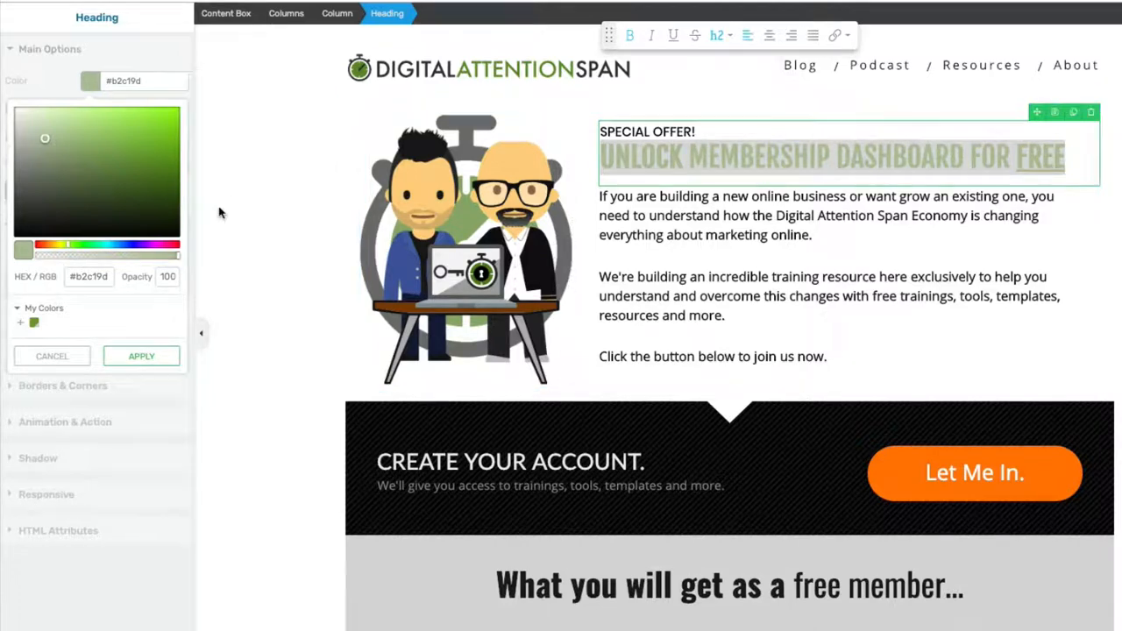
left_click(56, 356)
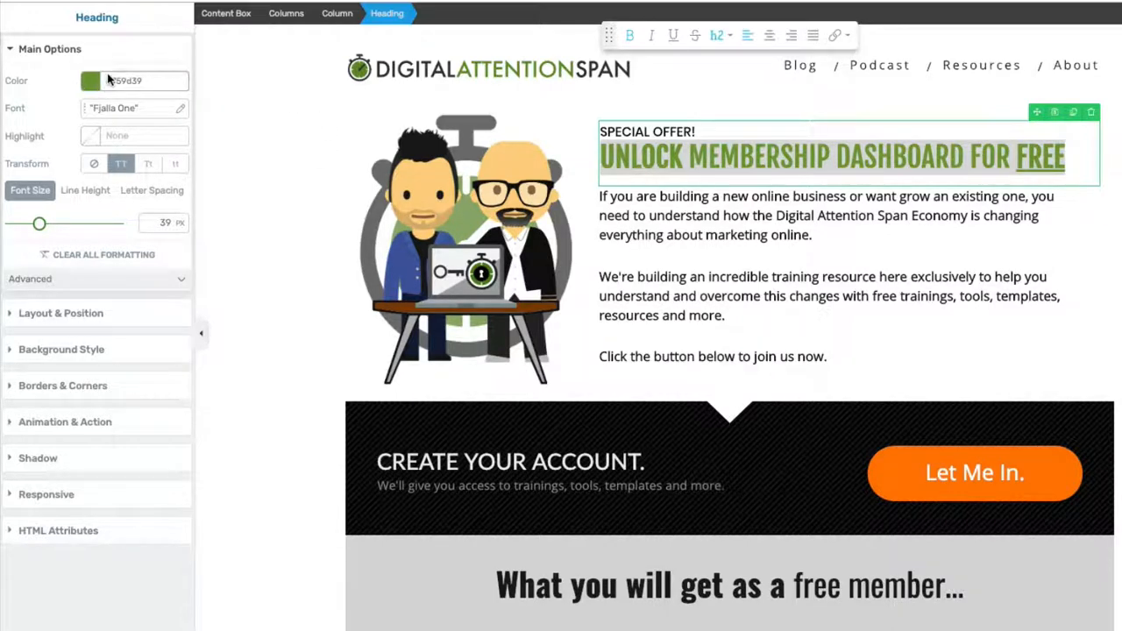
Keep Google Fonts as the selected heading text's font source and limit the font choices to recommended fonts only.
left_click(137, 112)
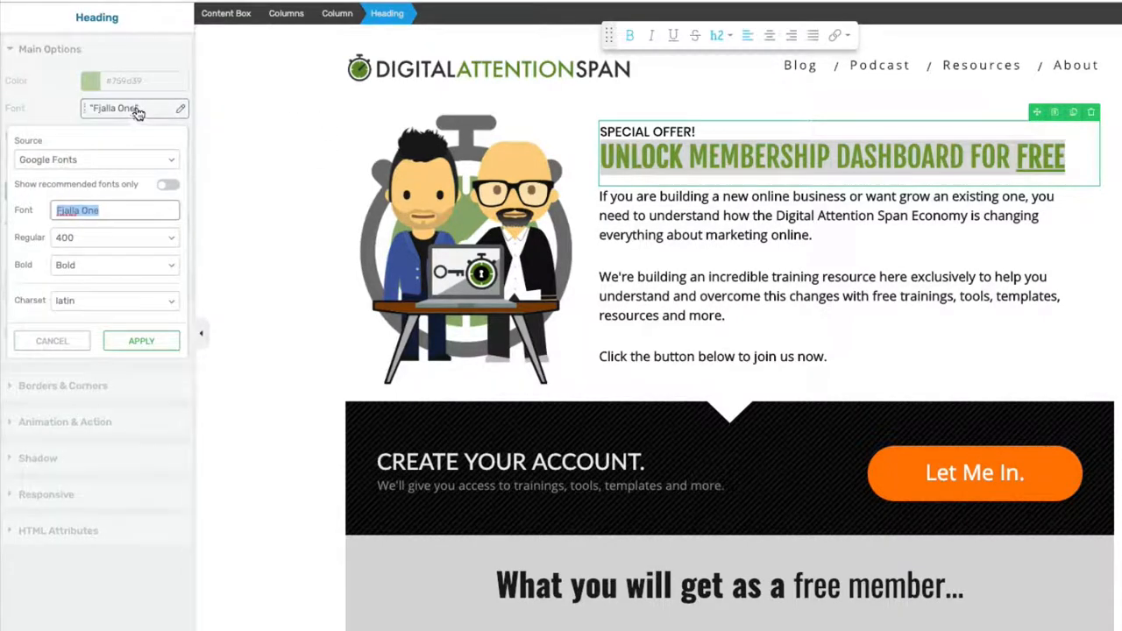
left_click(173, 163)
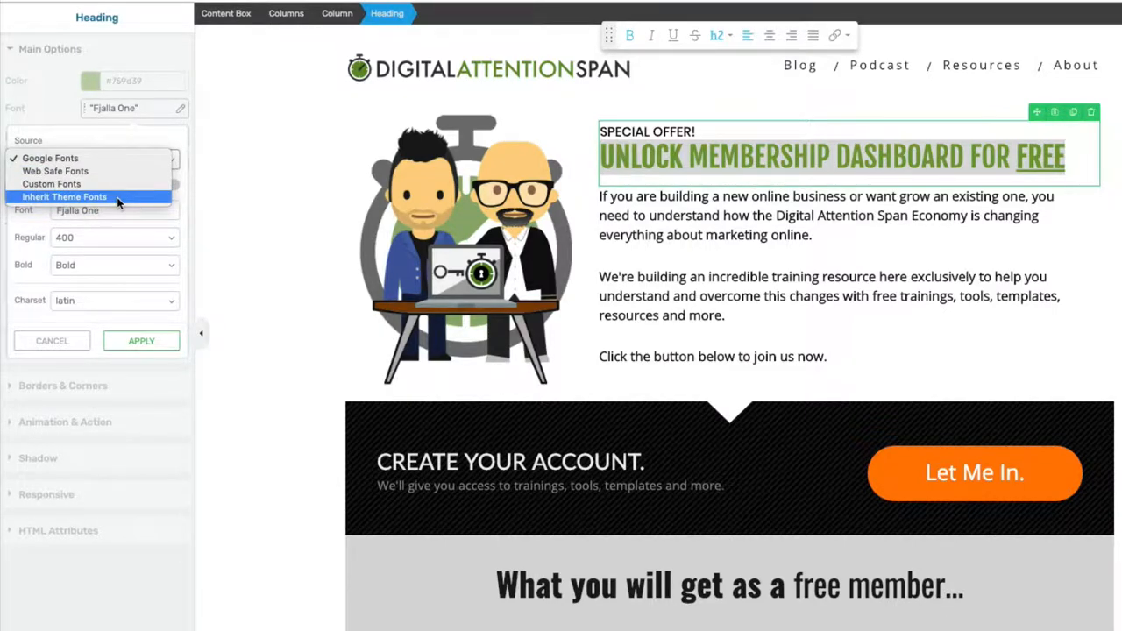
left_click(75, 157)
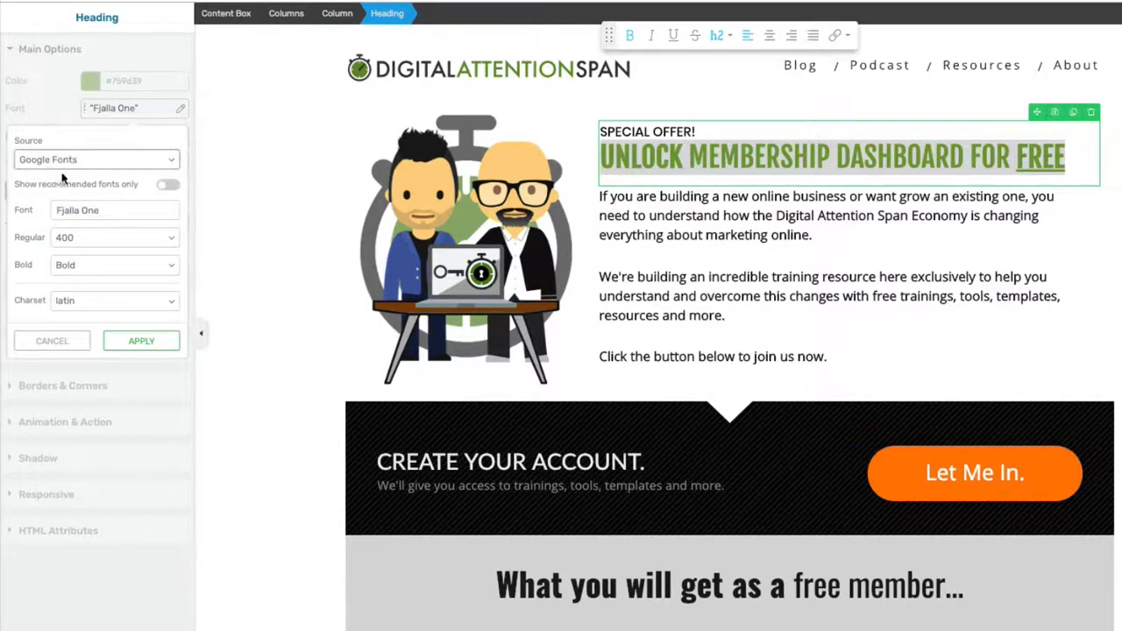
left_click(112, 209)
left_click(111, 209)
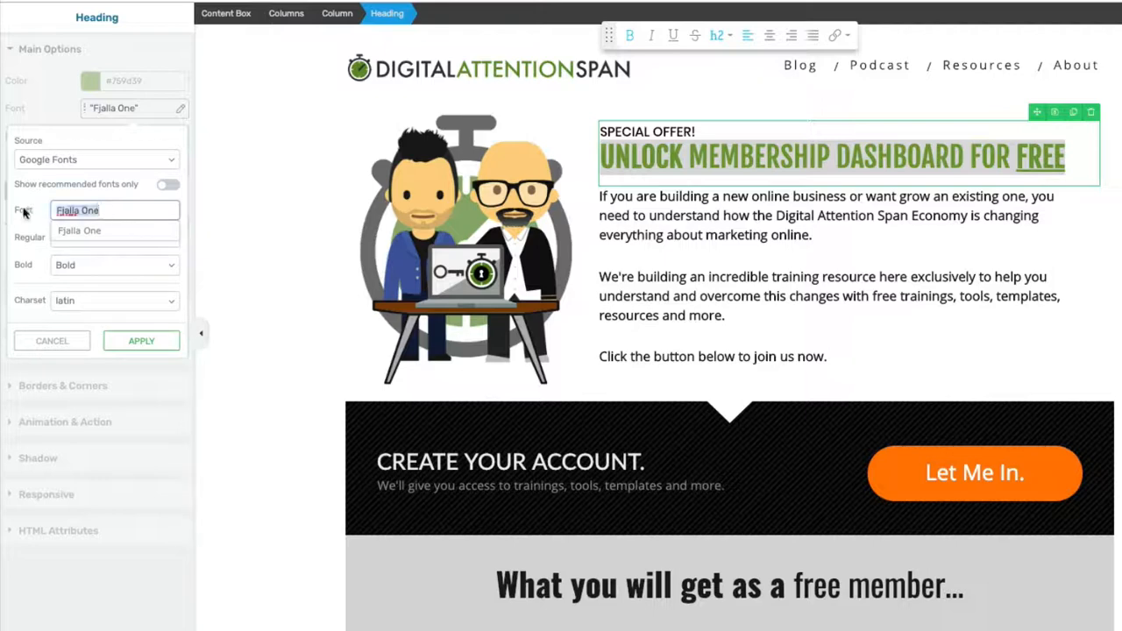
left_click_drag(52, 212, 112, 212)
key("BackSpace")
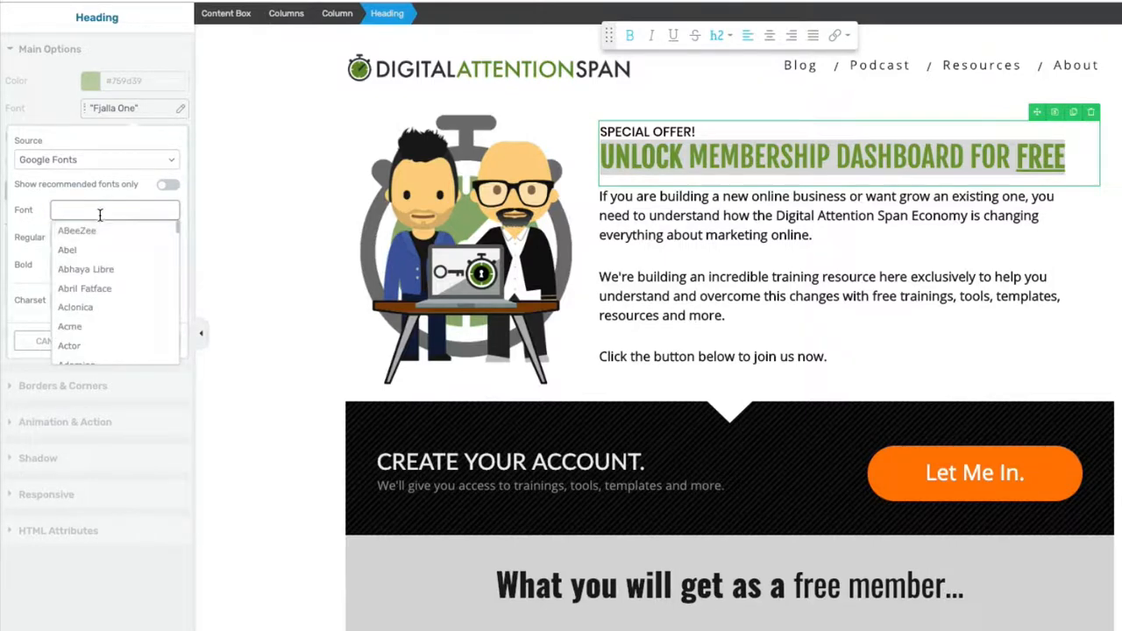
scroll(108, 285, "down", 5)
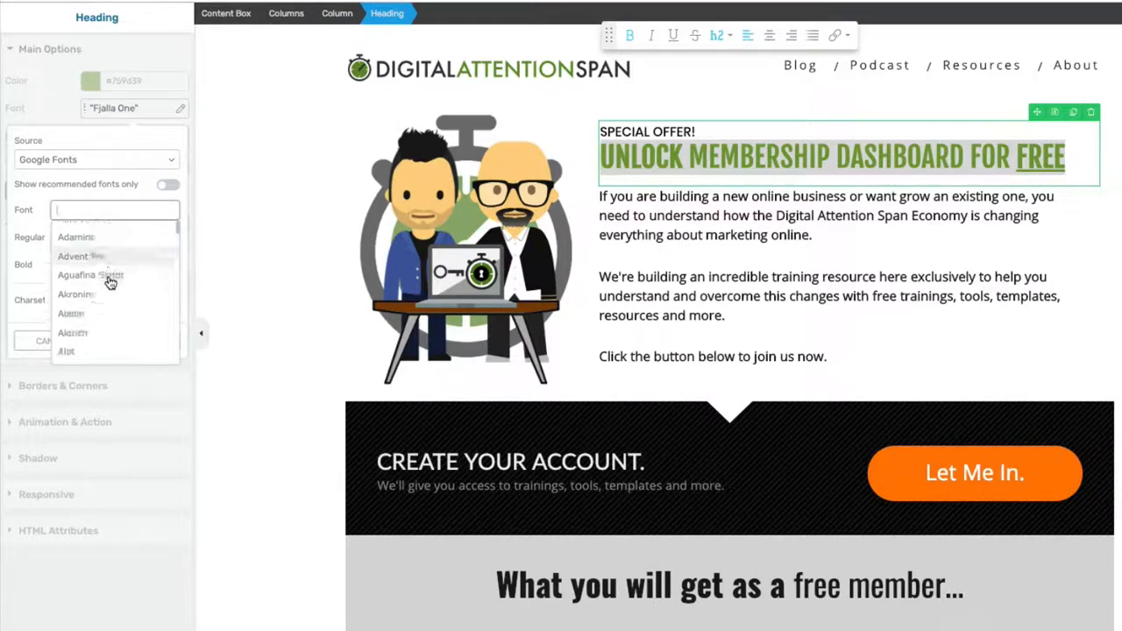
left_click(165, 188)
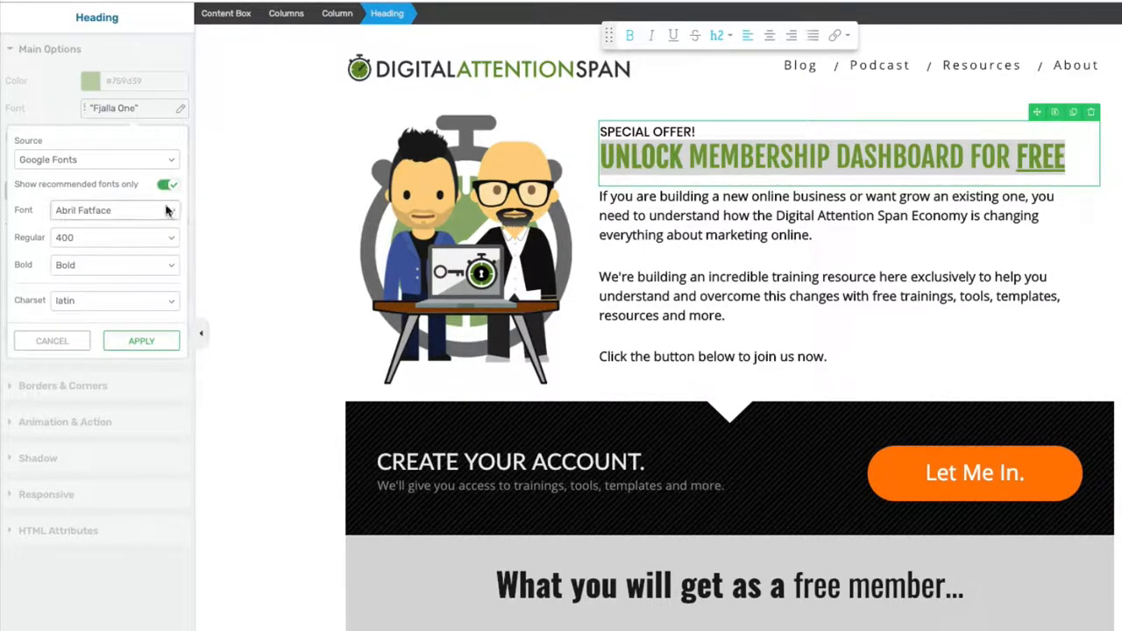
Try Dancing Script and Abril Fatface on the selected heading text, and switch it back to Fjalla One.
left_click(162, 208)
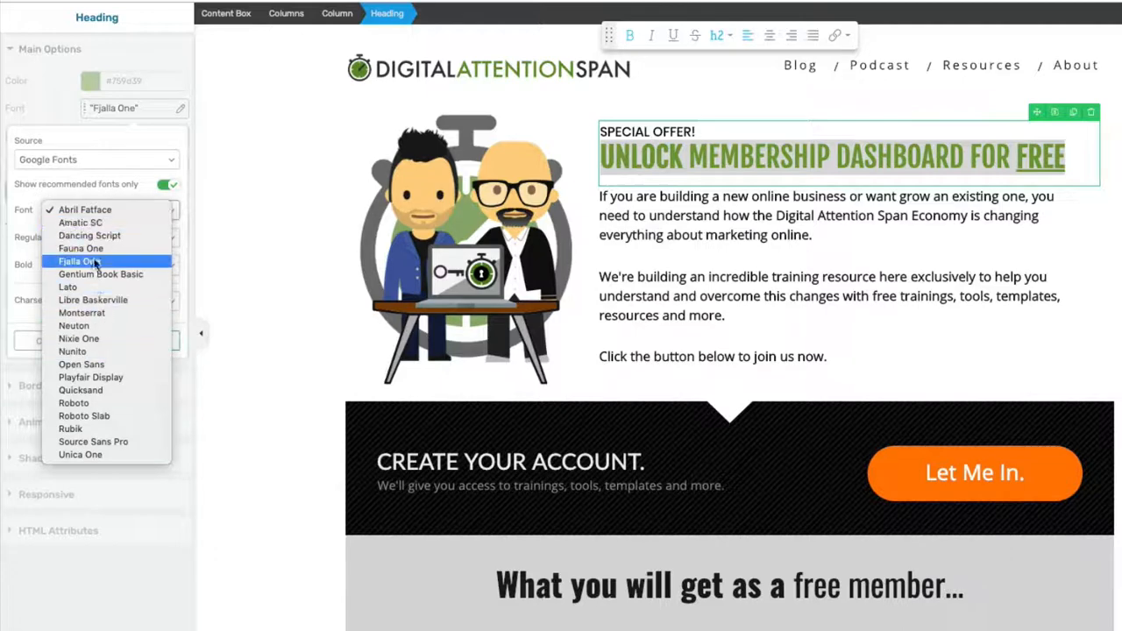
left_click(109, 210)
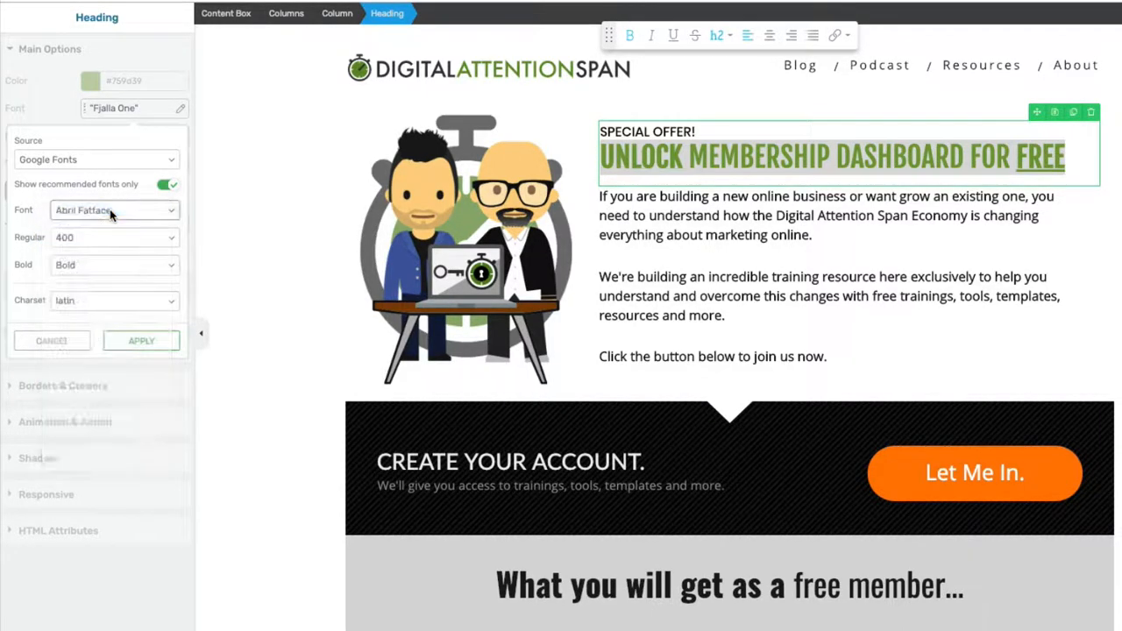
left_click(171, 212)
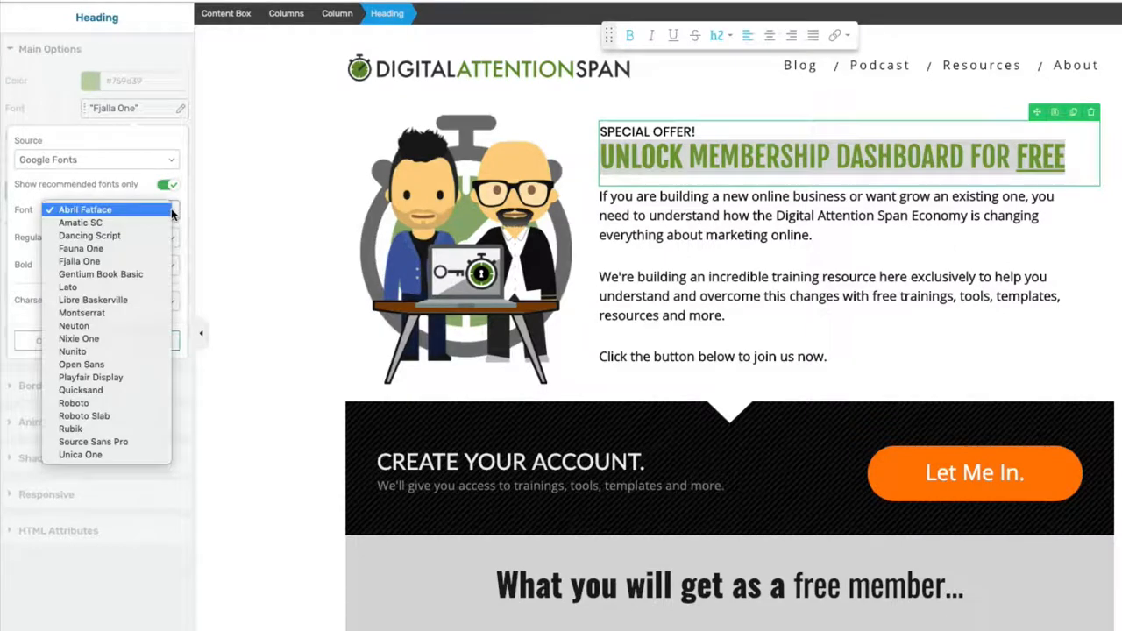
left_click(141, 233)
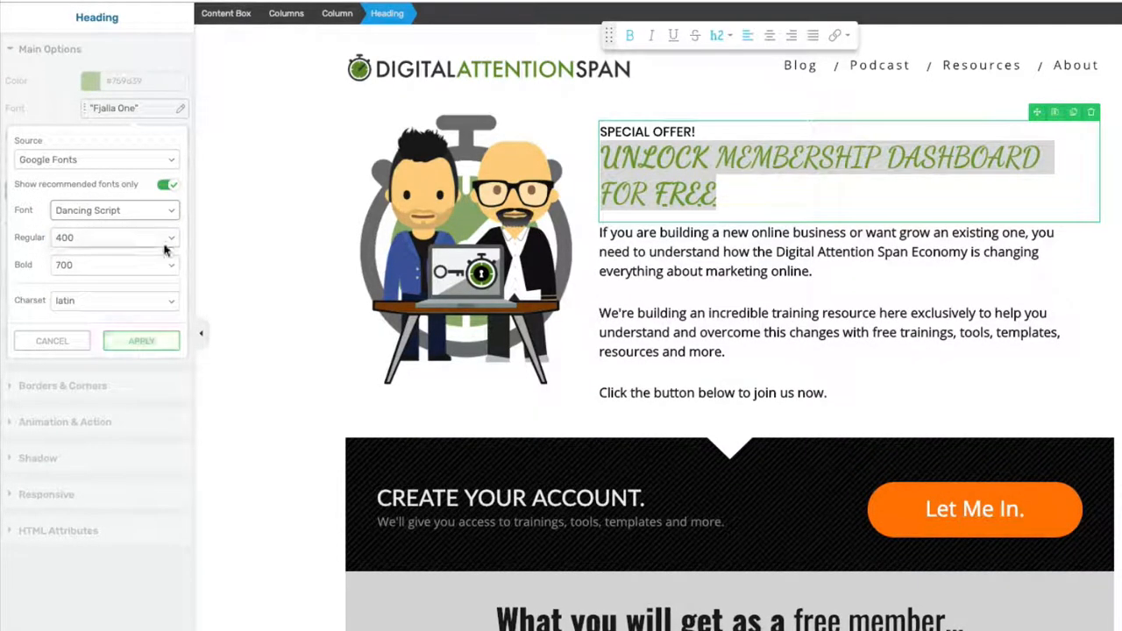
left_click(172, 210)
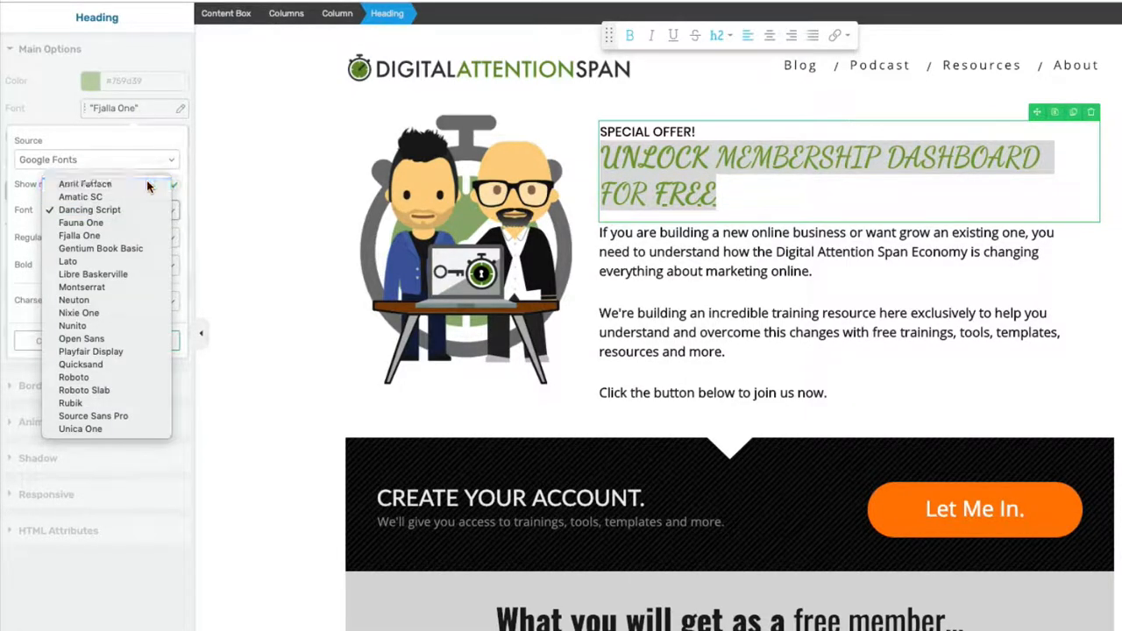
left_click(144, 185)
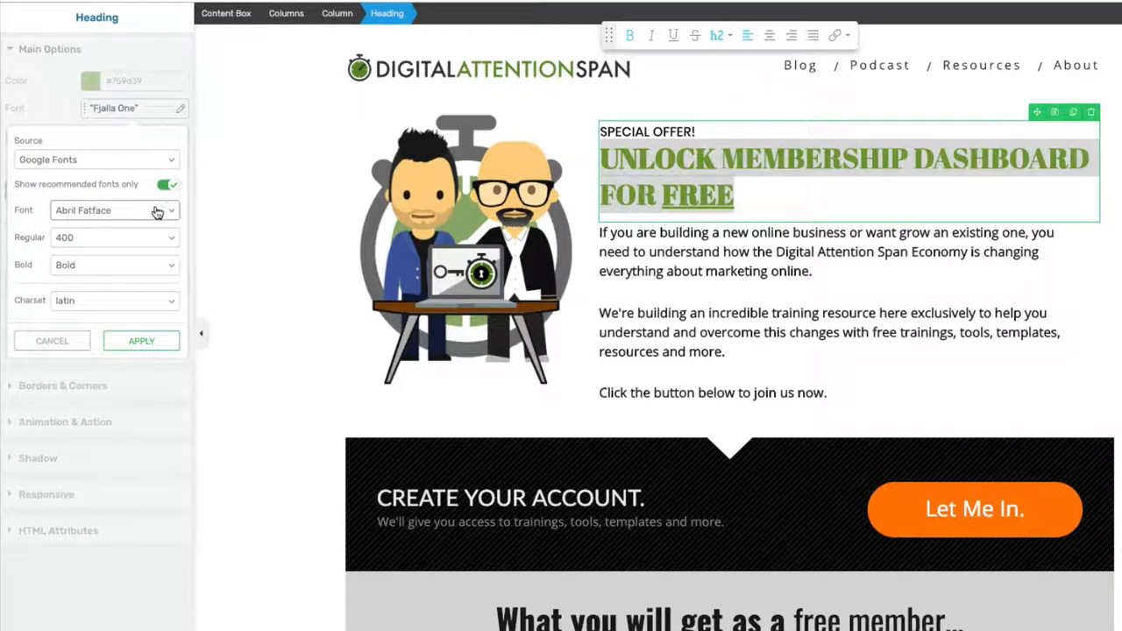
left_click(174, 210)
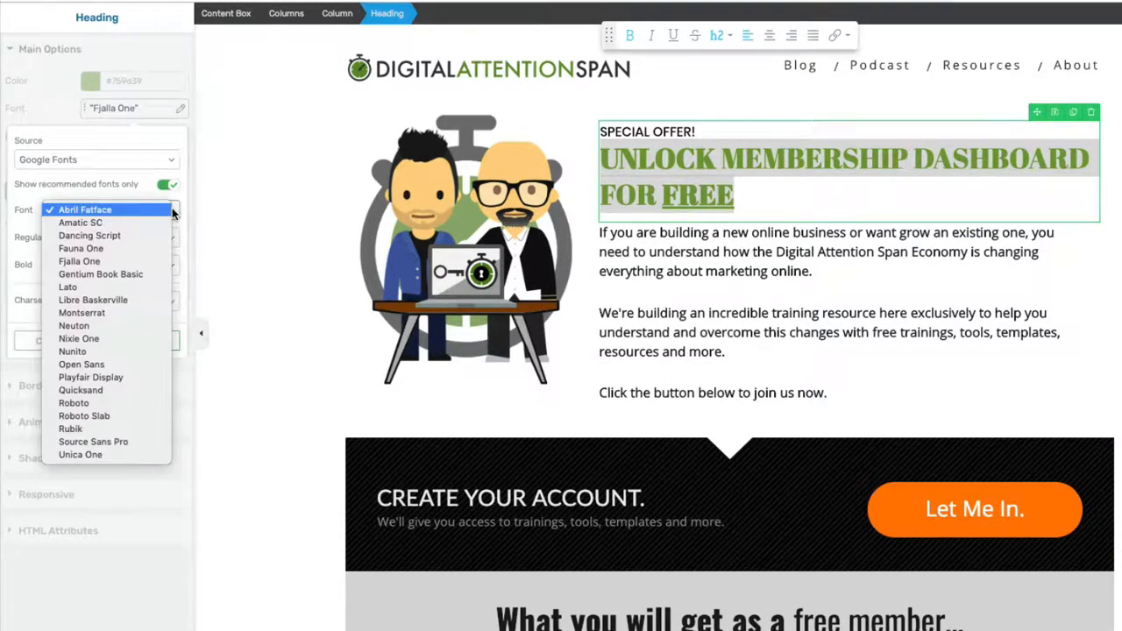
left_click(131, 261)
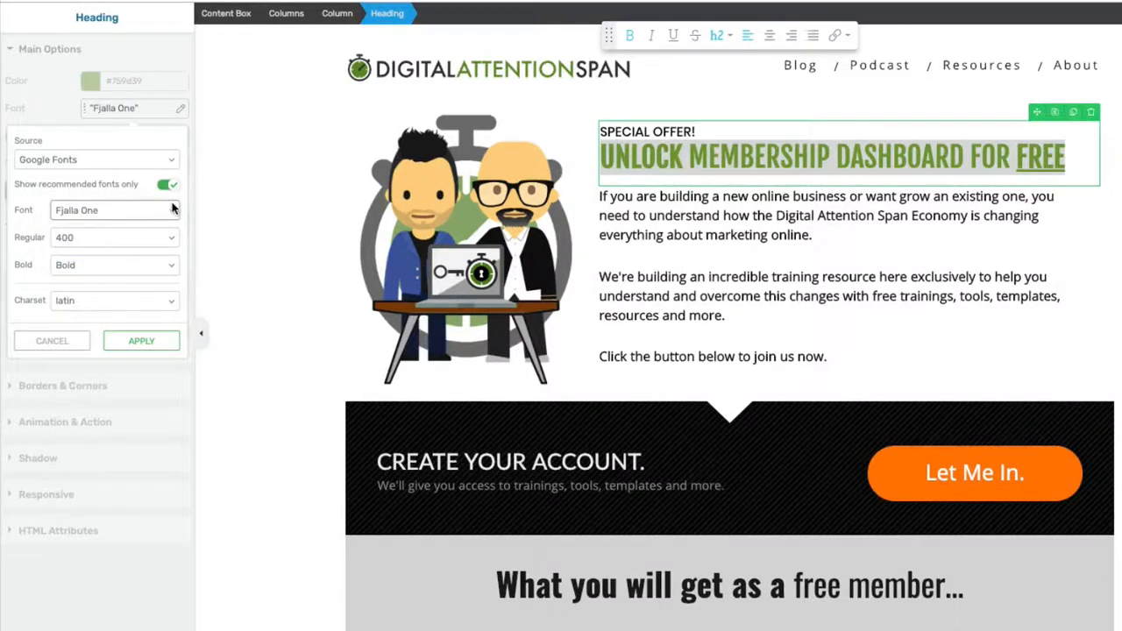
Try Playfair Display and Quicksand on the selected heading text, and close the font settings.
left_click(167, 211)
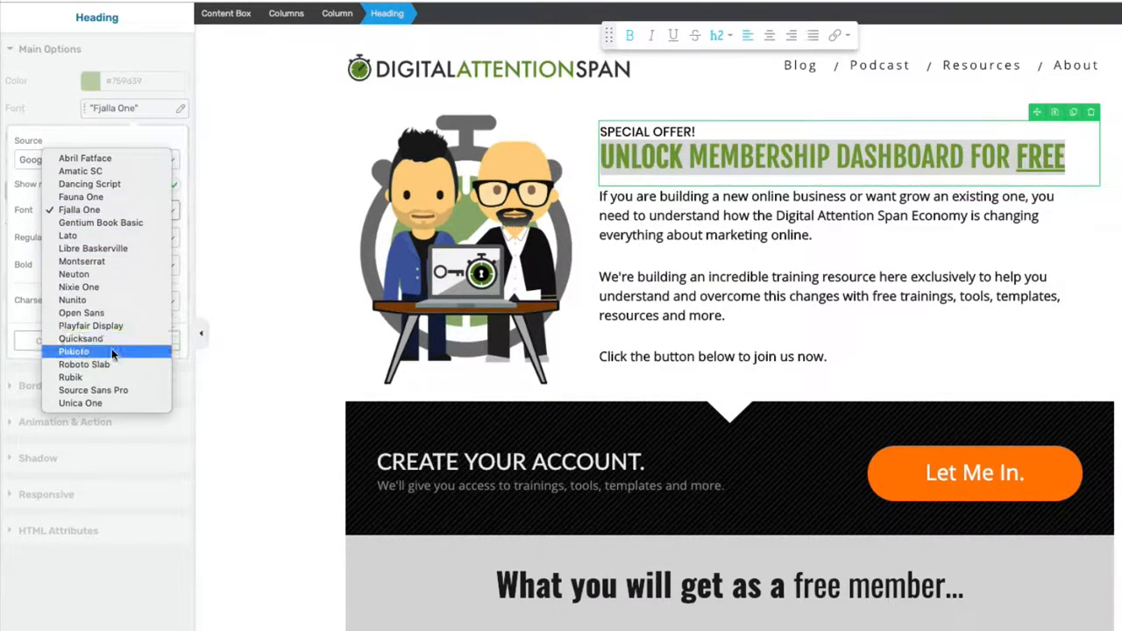
left_click(118, 324)
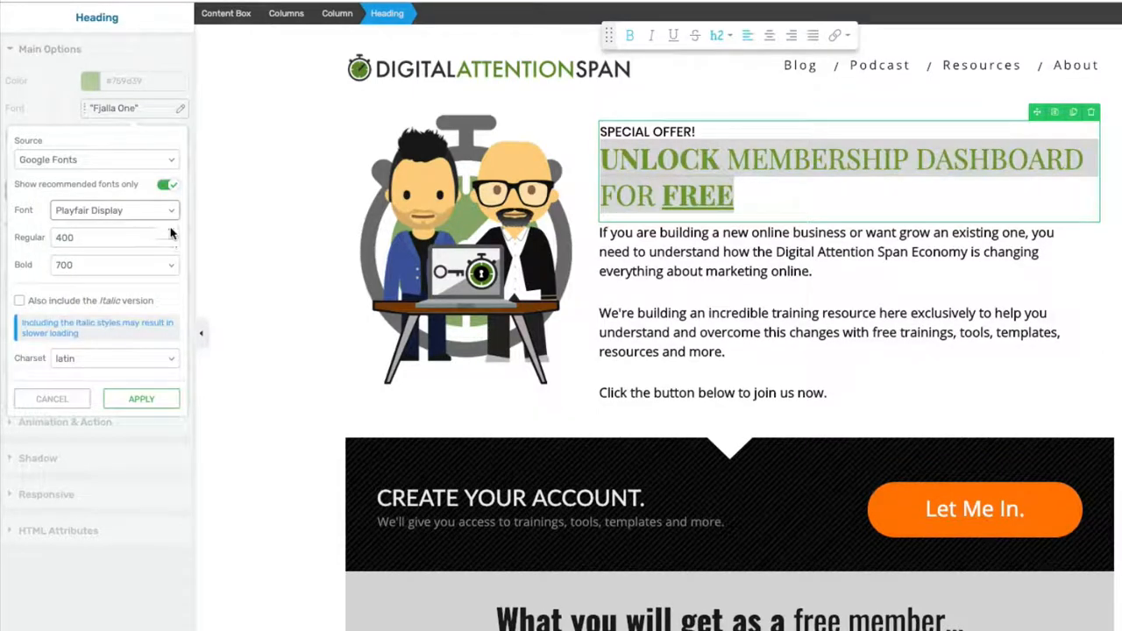
left_click(172, 212)
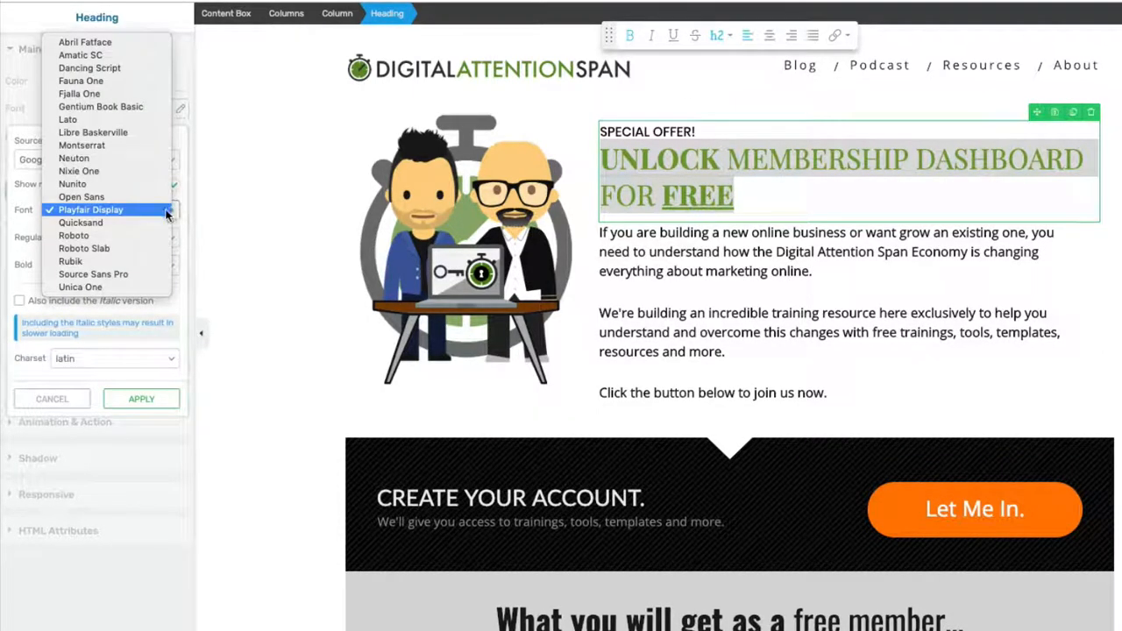
left_click(156, 223)
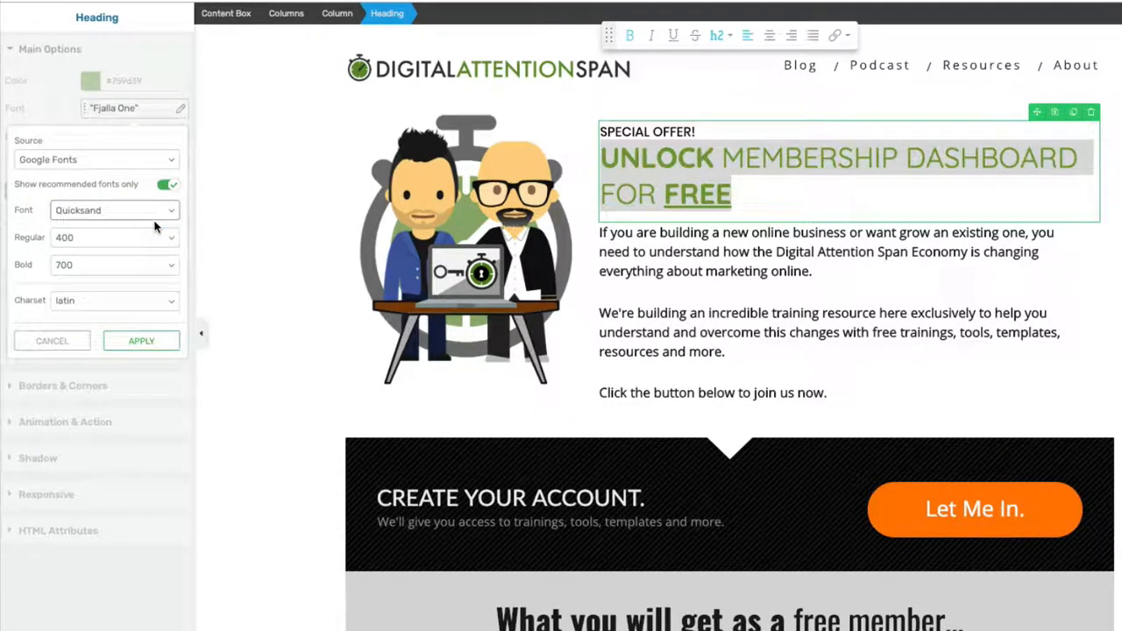
left_click(61, 341)
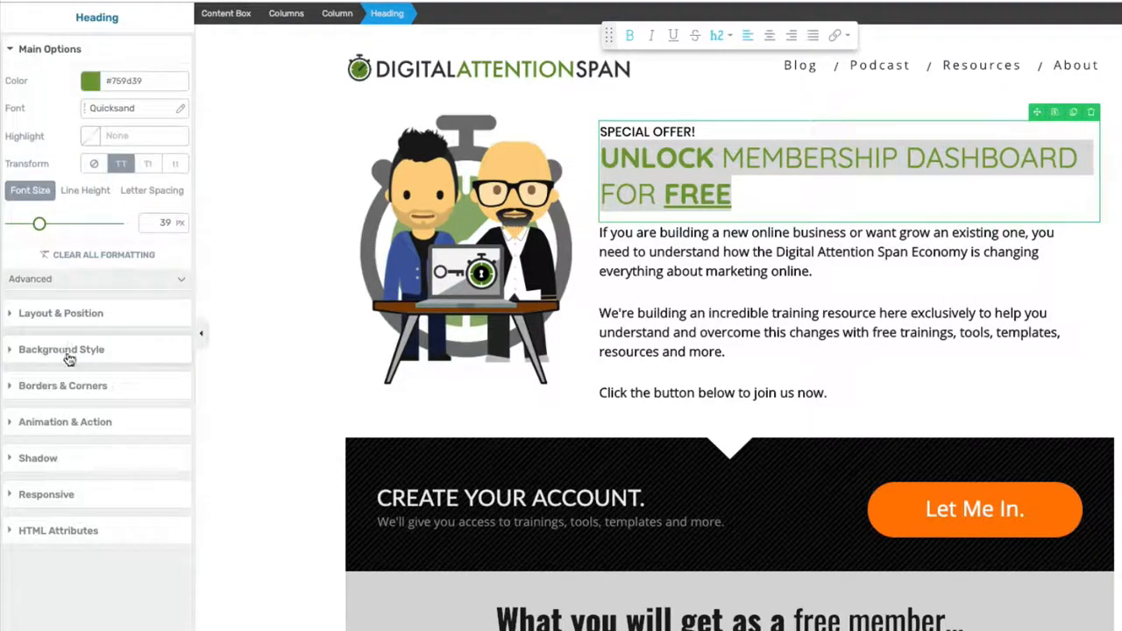
Set the selected heading text's font to Fjalla One and apply it.
left_click(179, 110)
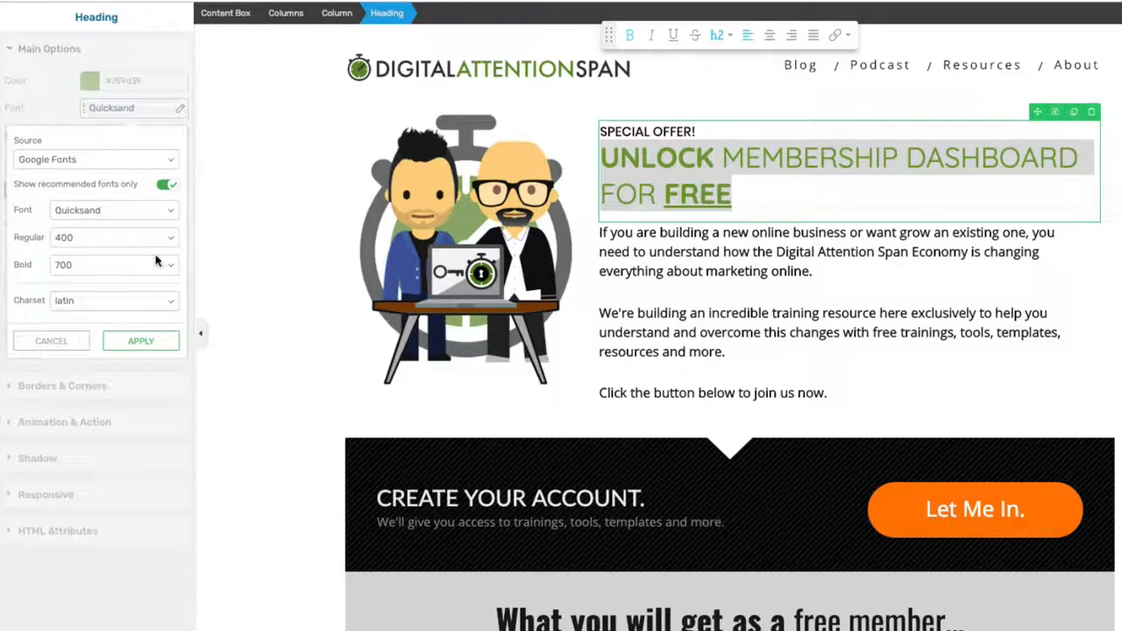
left_click(169, 211)
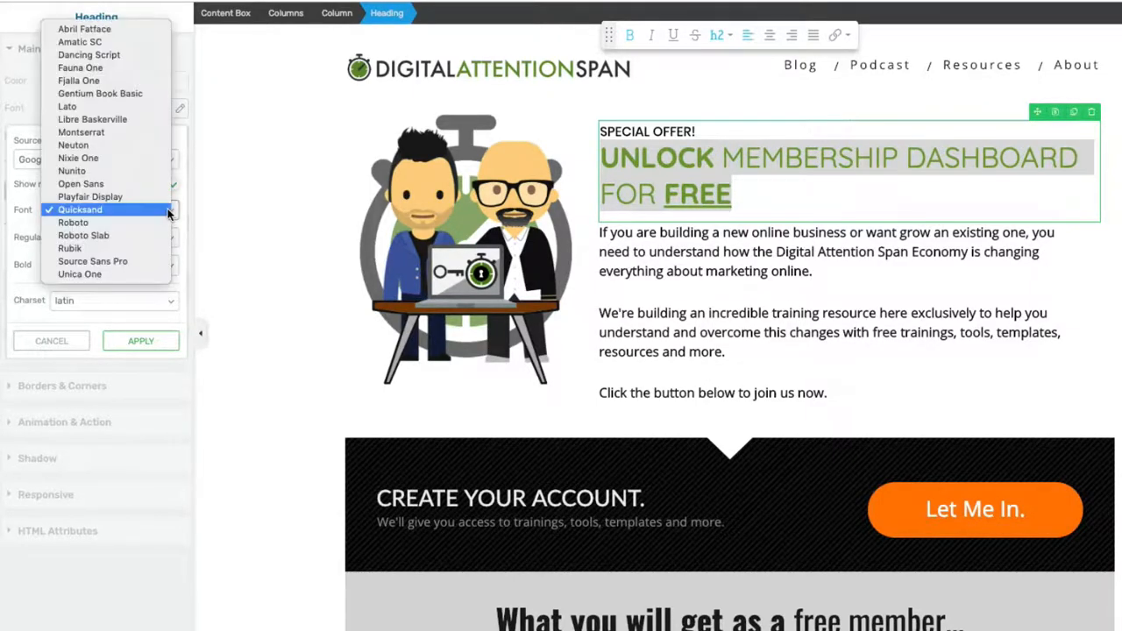
left_click(109, 80)
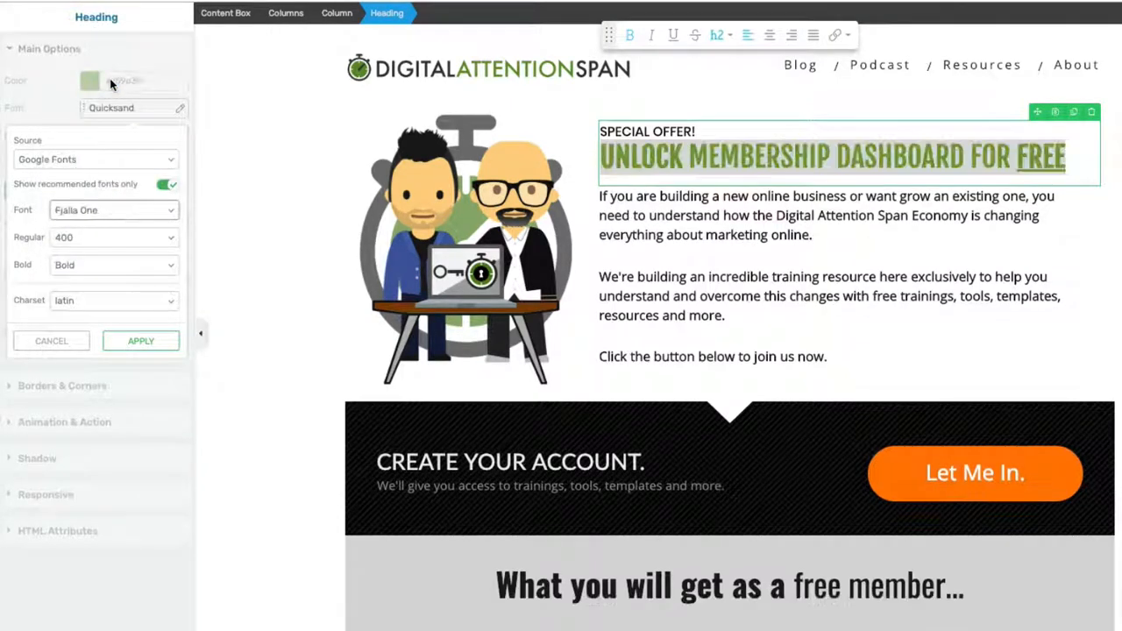
left_click(141, 341)
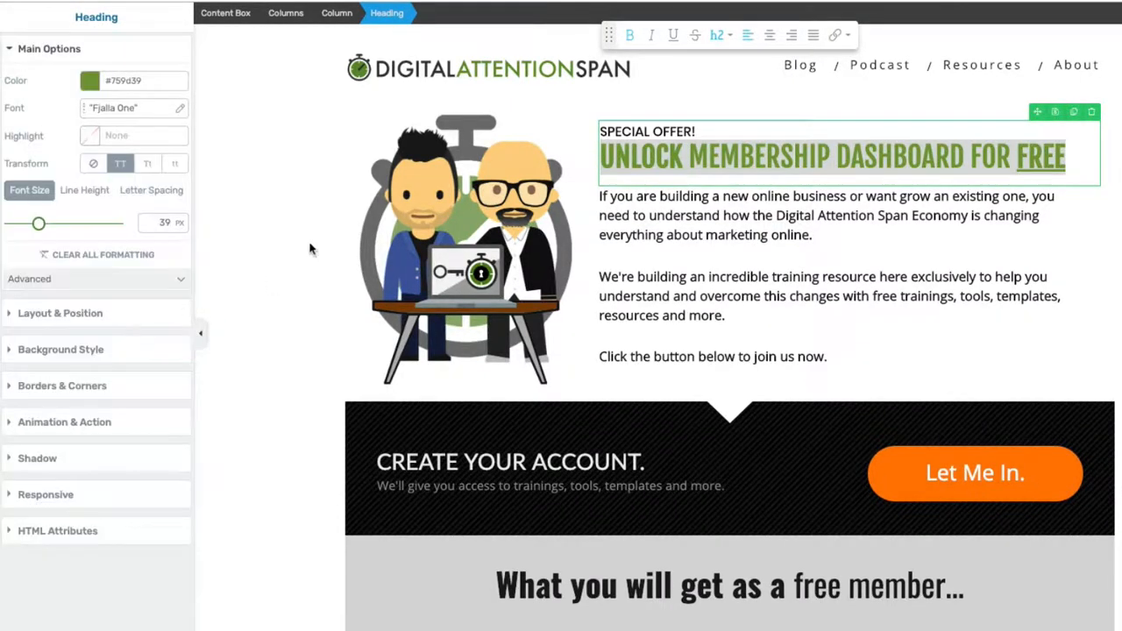
Try the yellow highlight #f6ef08 on the selected heading text, fade its opacity to 0, and cancel the highlight.
left_click(91, 136)
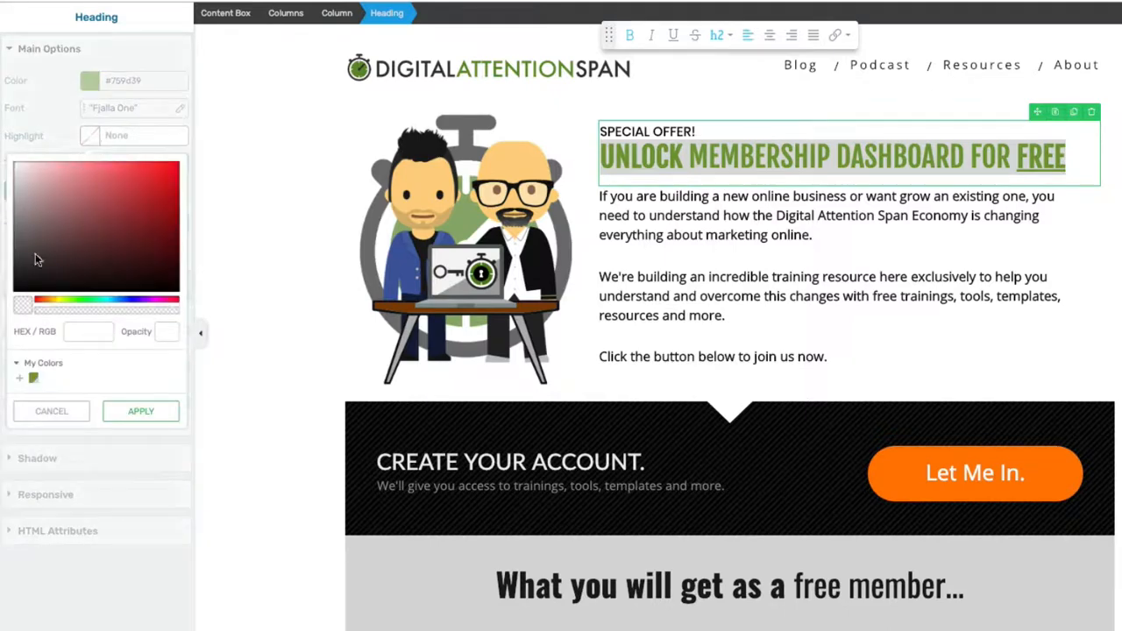
left_click(60, 300)
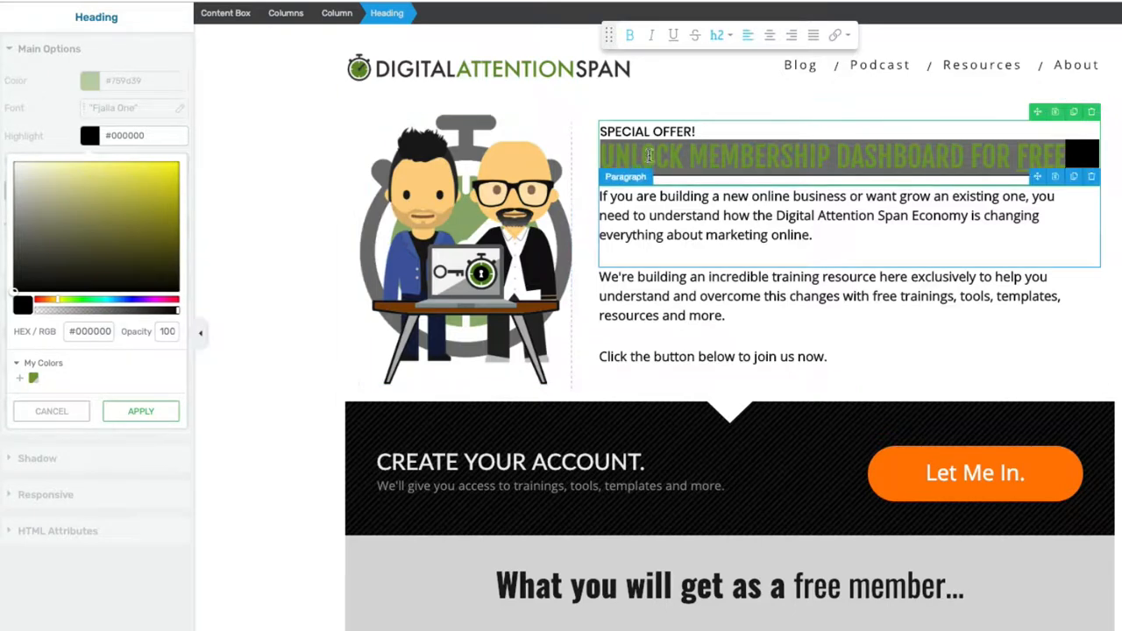
left_click_drag(16, 288, 174, 166)
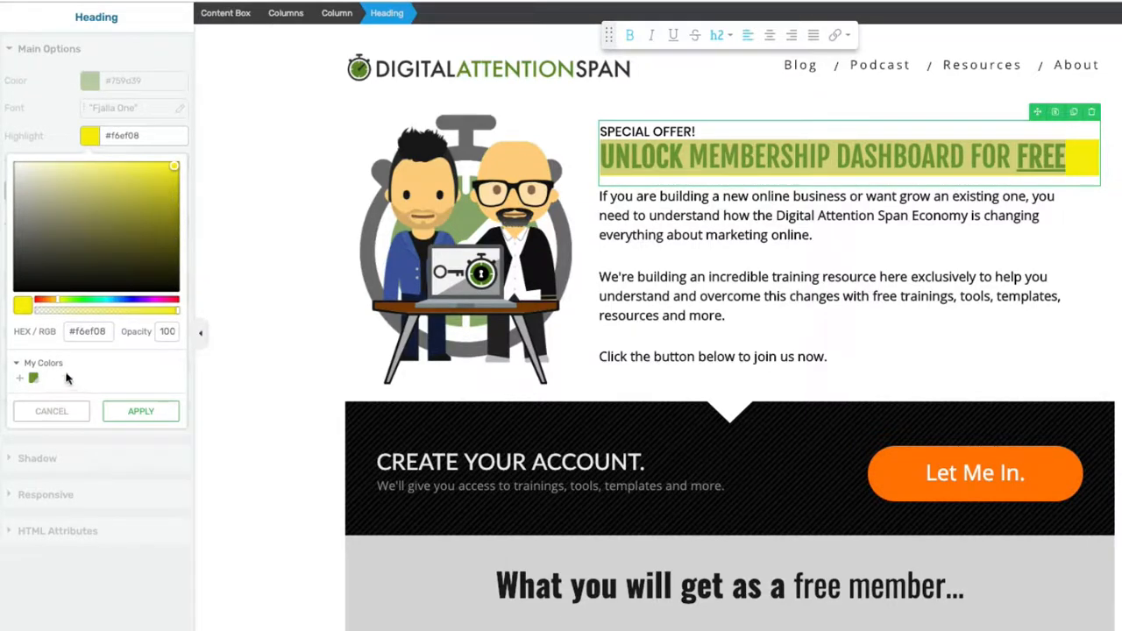
left_click_drag(175, 310, 1, 327)
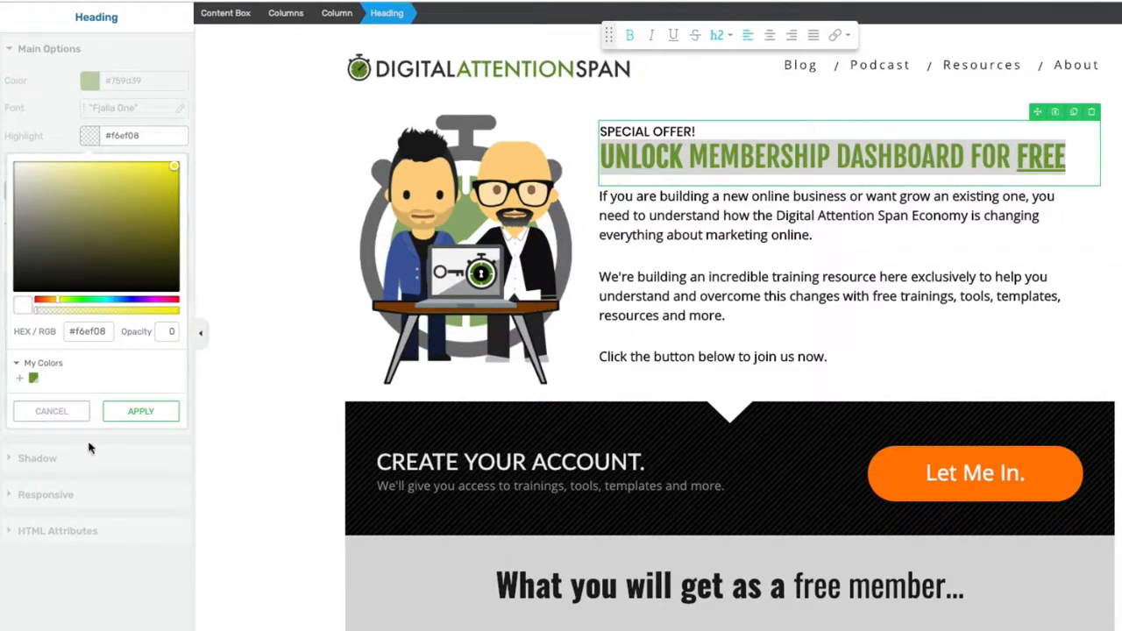
left_click(68, 412)
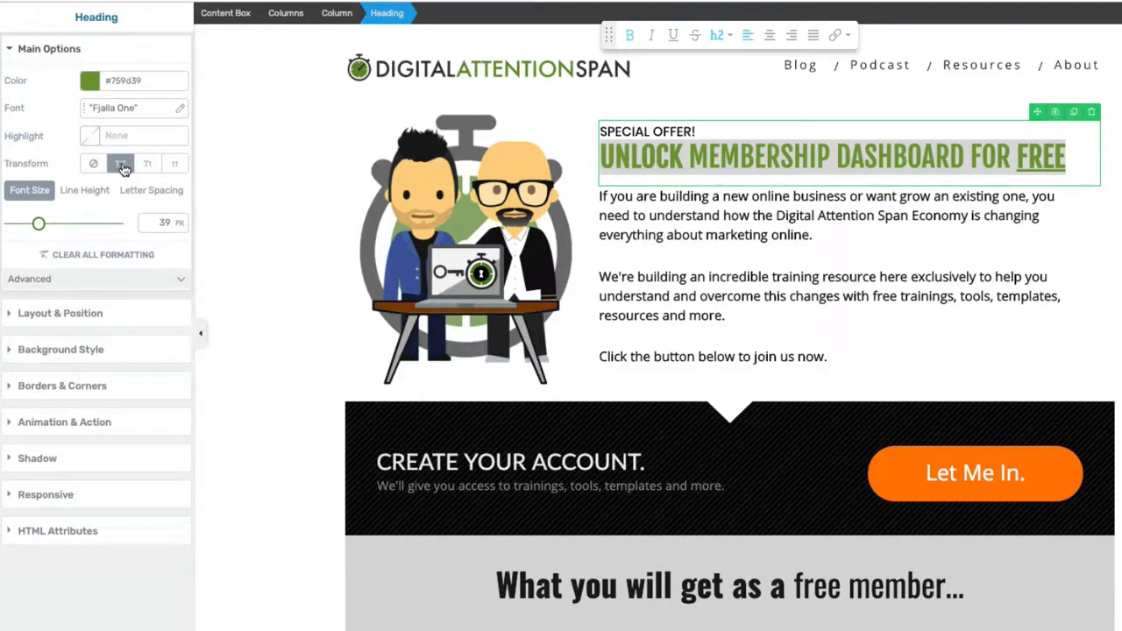
Try the capitalized and lowercase transforms on the selected heading text, and switch it back to uppercase.
left_click(150, 166)
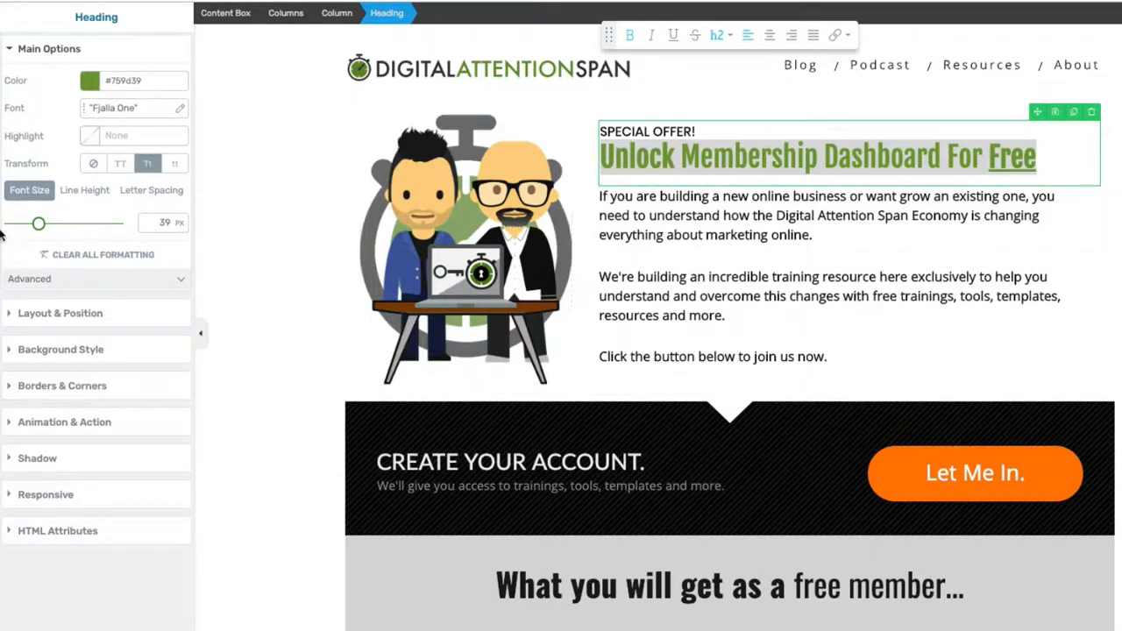
left_click(178, 166)
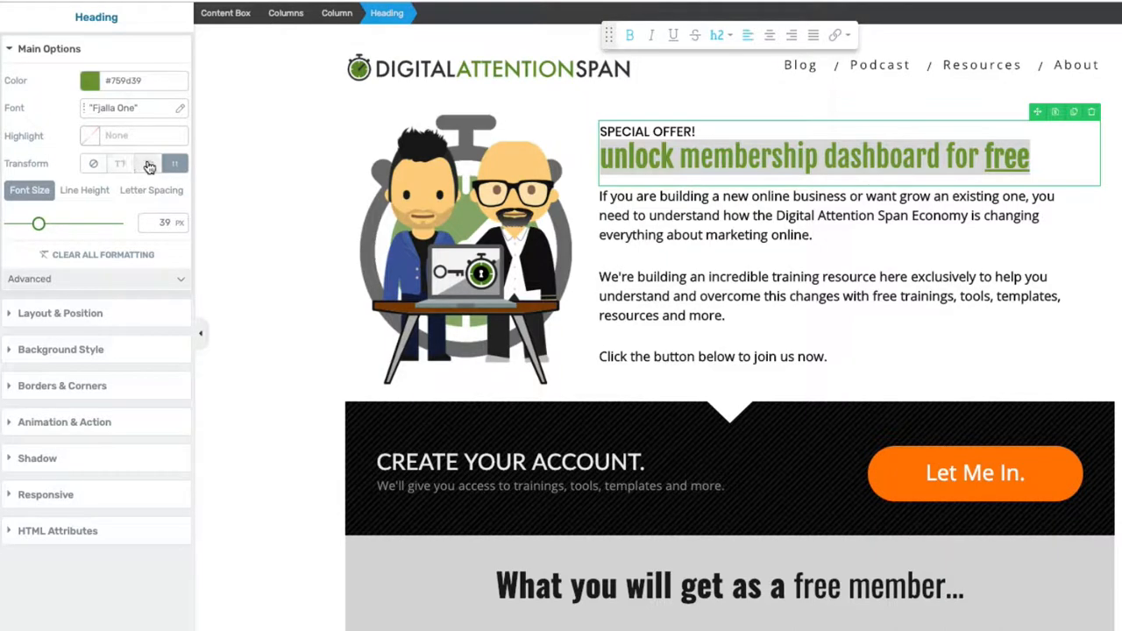
left_click(146, 166)
left_click(122, 165)
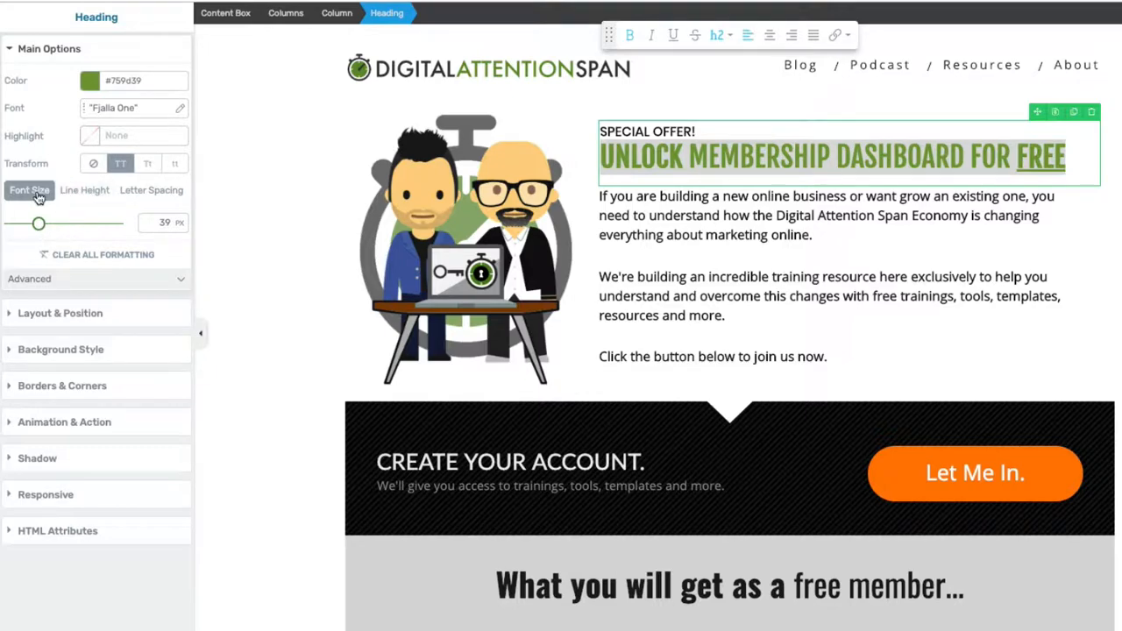
Set the selected heading text's font size to 41 px and adjust its line height.
mouse_move(39, 224)
left_mouse_down()
mouse_move(62, 226)
mouse_move(41, 225)
left_mouse_up()
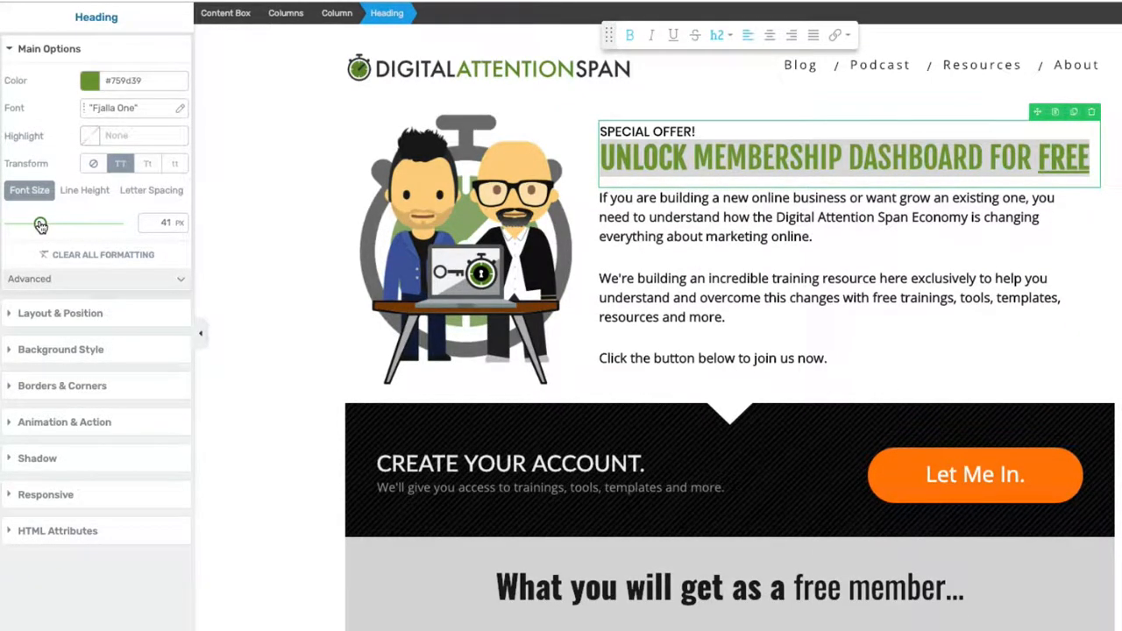
left_click(90, 200)
mouse_move(27, 225)
left_mouse_down()
mouse_move(107, 228)
mouse_move(27, 225)
left_mouse_up()
Try 17 px letter spacing on the heading text, look at the advanced options, and reset the spacing to 0 px.
left_click(151, 190)
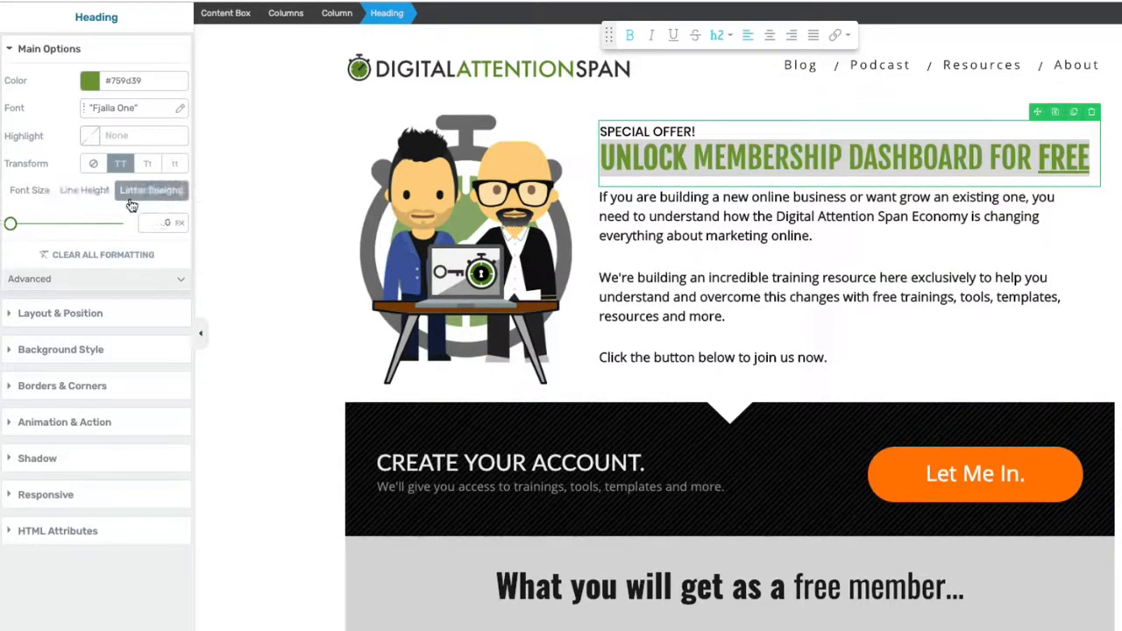
left_click_drag(10, 226, 29, 226)
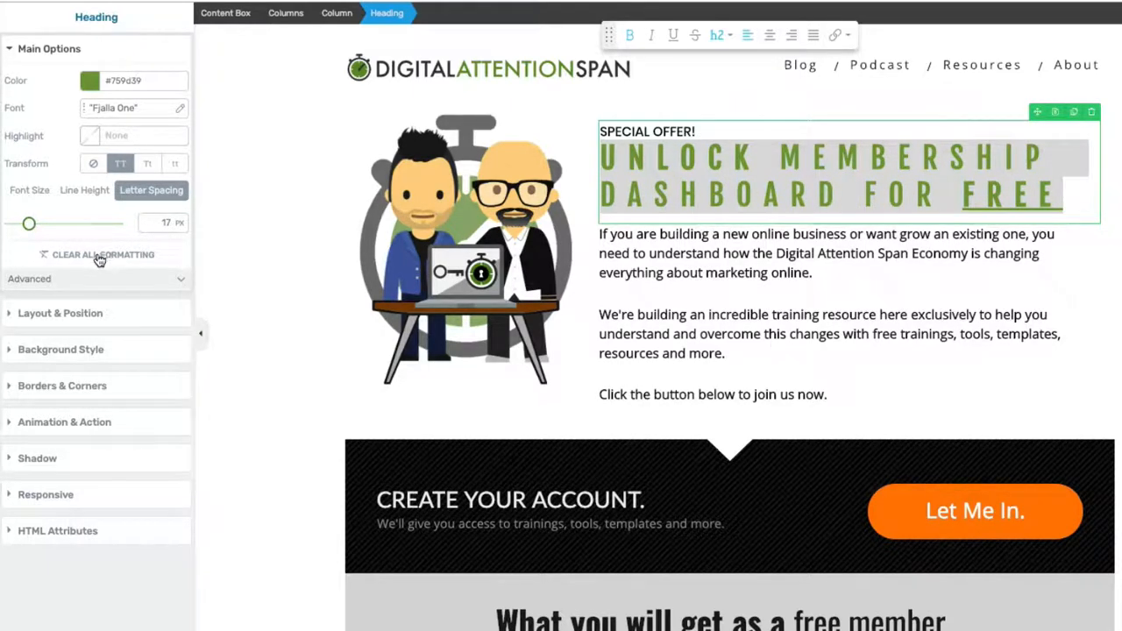
left_click(182, 280)
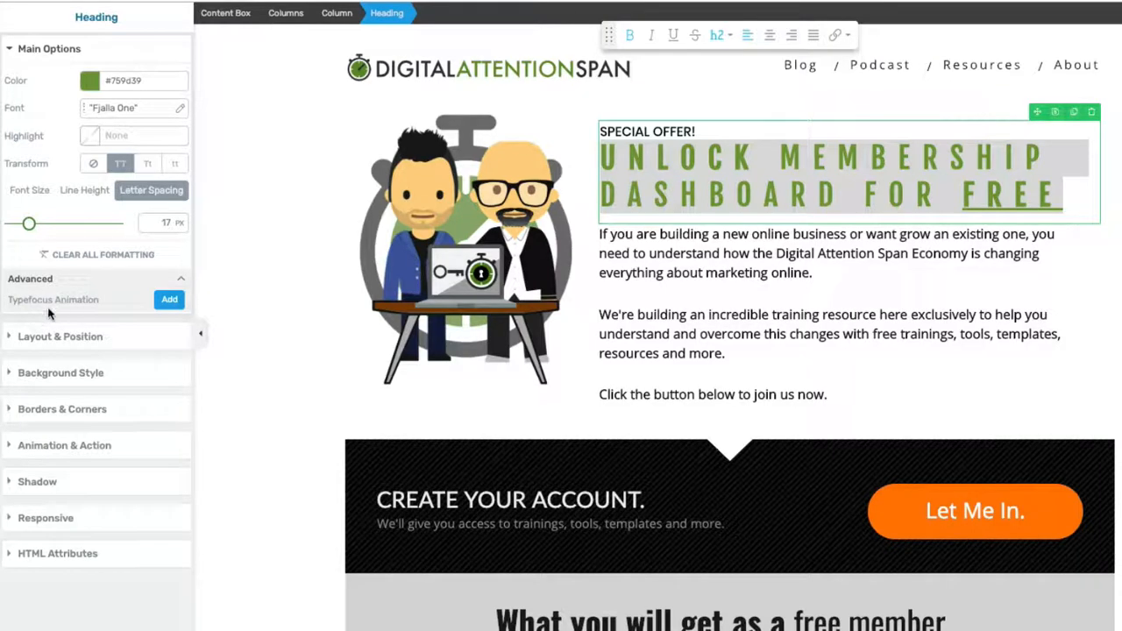
left_click(181, 279)
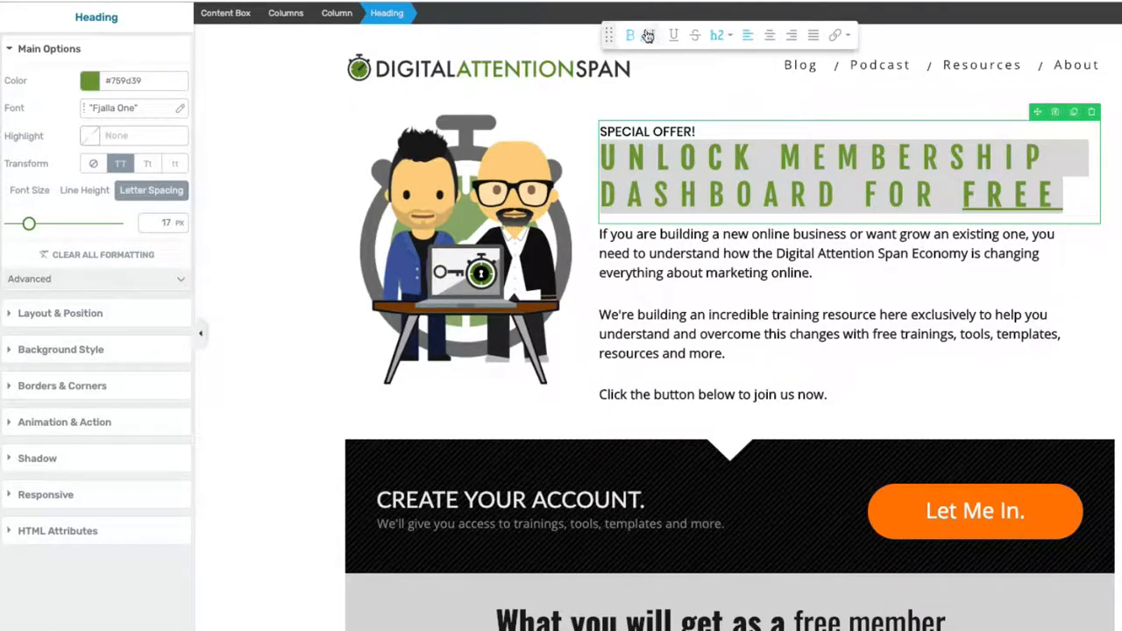
left_click_drag(29, 226, 11, 225)
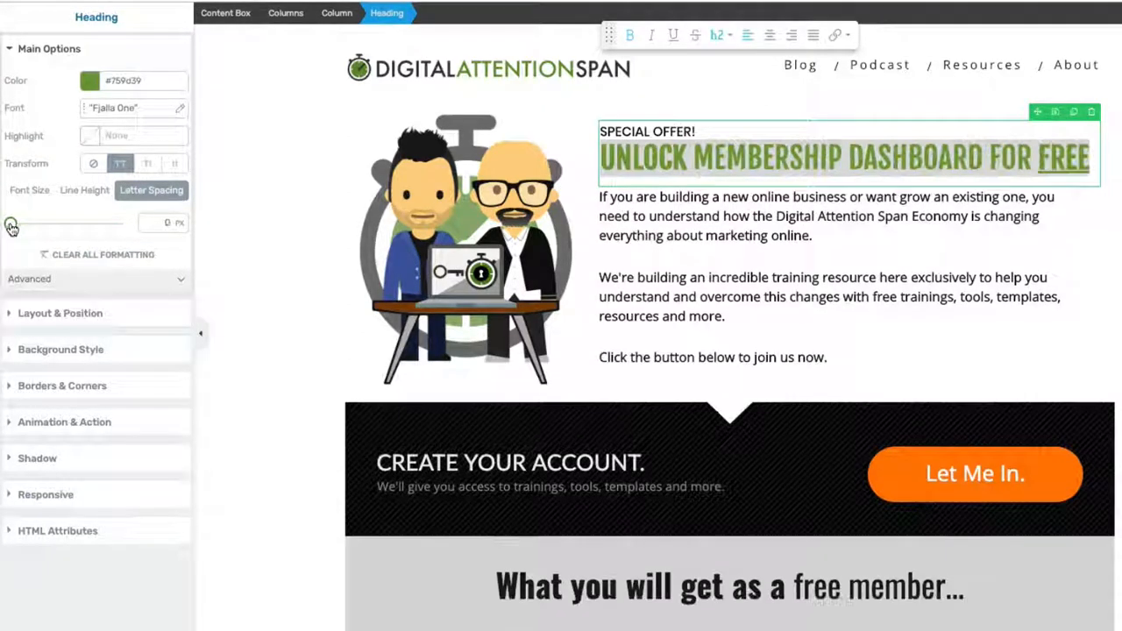
Toggle bold, italic and strikethrough on and off for the heading text, and remove the underline from it.
left_click(631, 39)
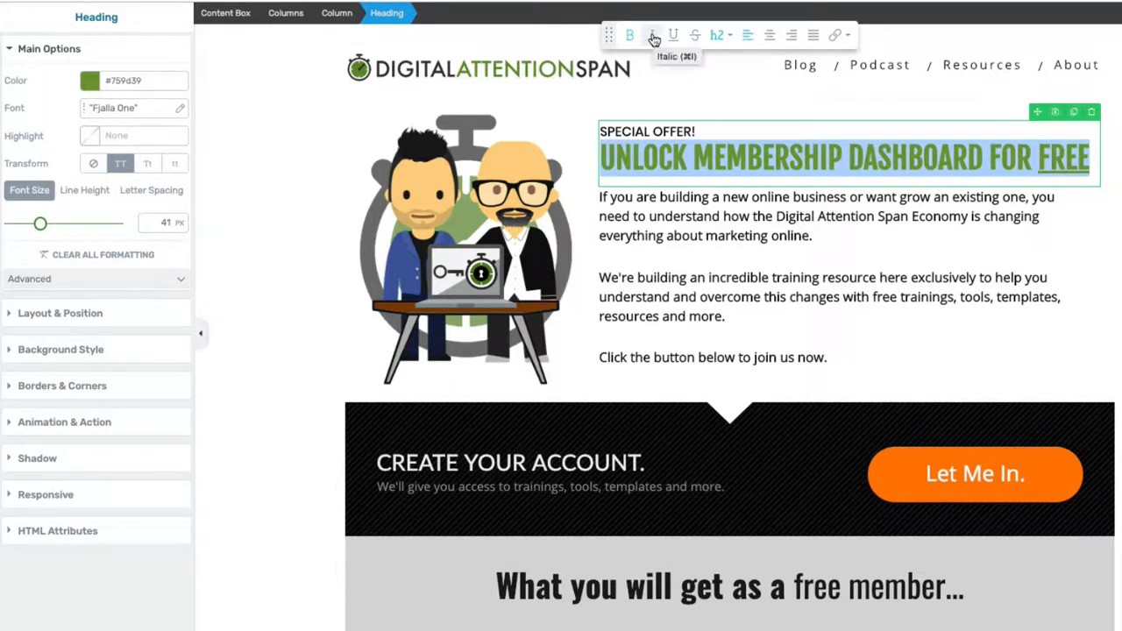
left_click(653, 39)
left_click(653, 39)
left_click(673, 37)
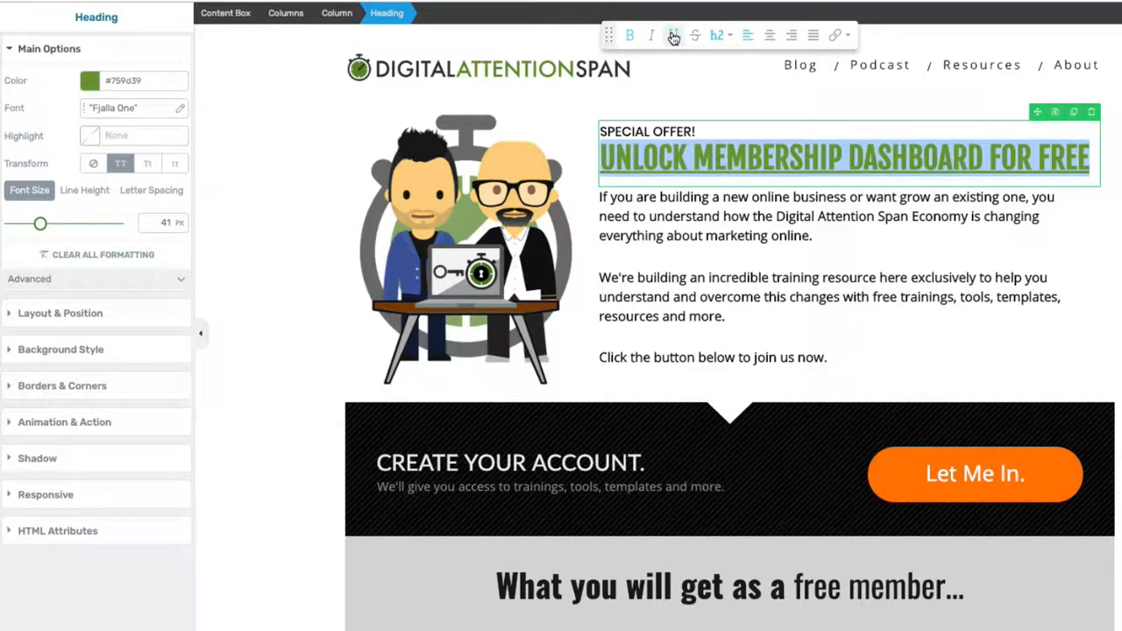
left_click(673, 37)
left_click(697, 37)
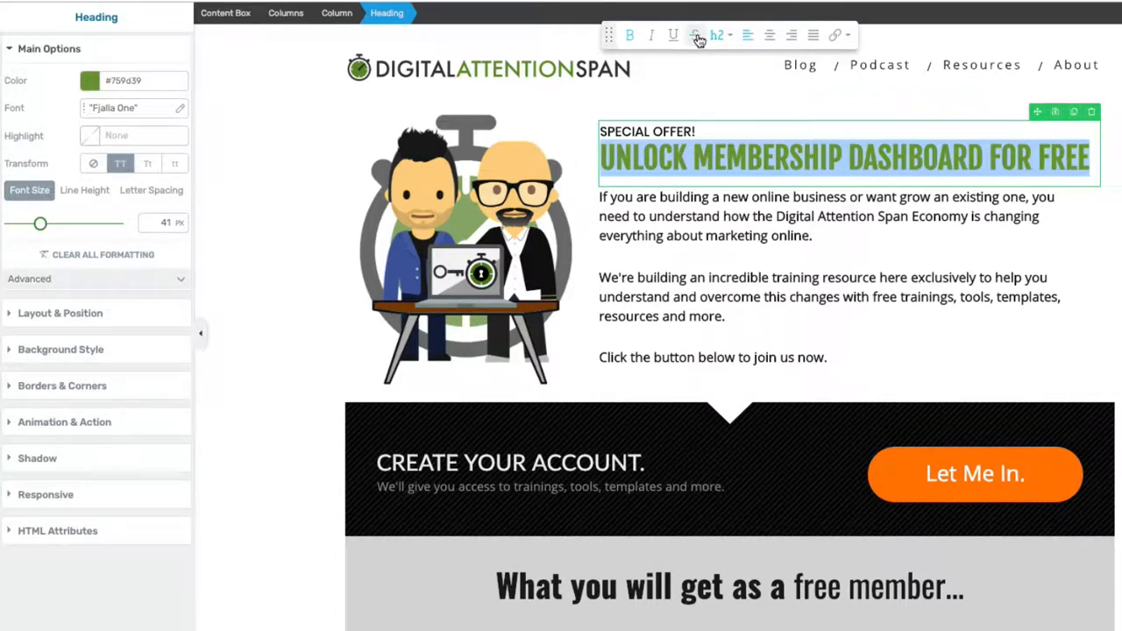
left_click(697, 37)
Switch the heading text through the Heading 1 to Heading 5 levels and set it to Heading 6.
left_click(735, 37)
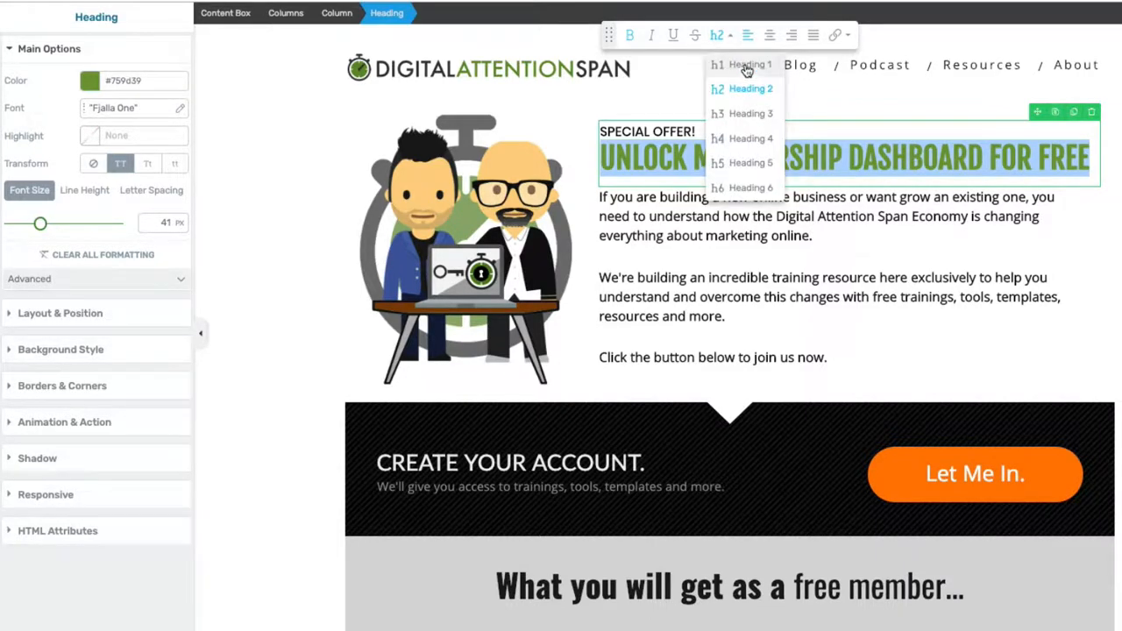
left_click(743, 61)
left_click(730, 37)
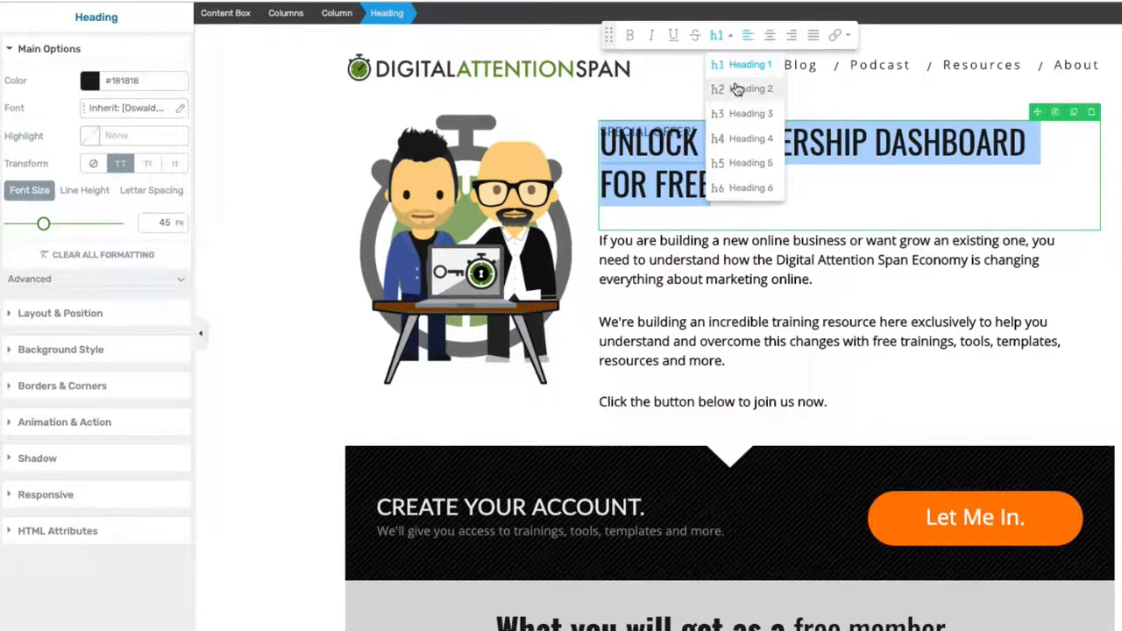
left_click(736, 87)
left_click(732, 35)
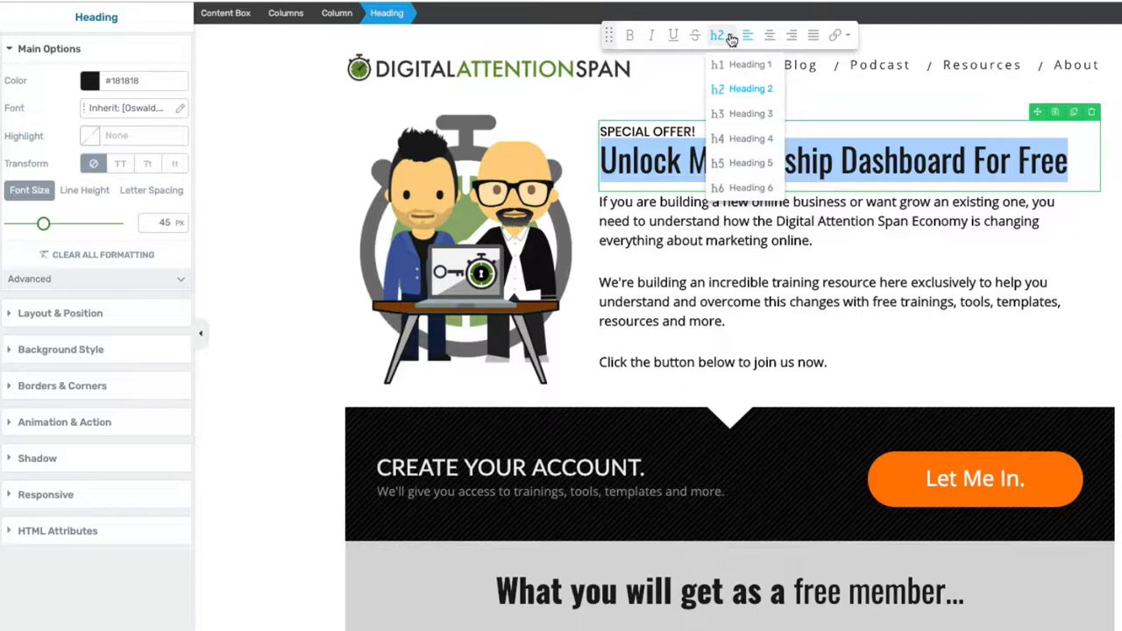
left_click(742, 114)
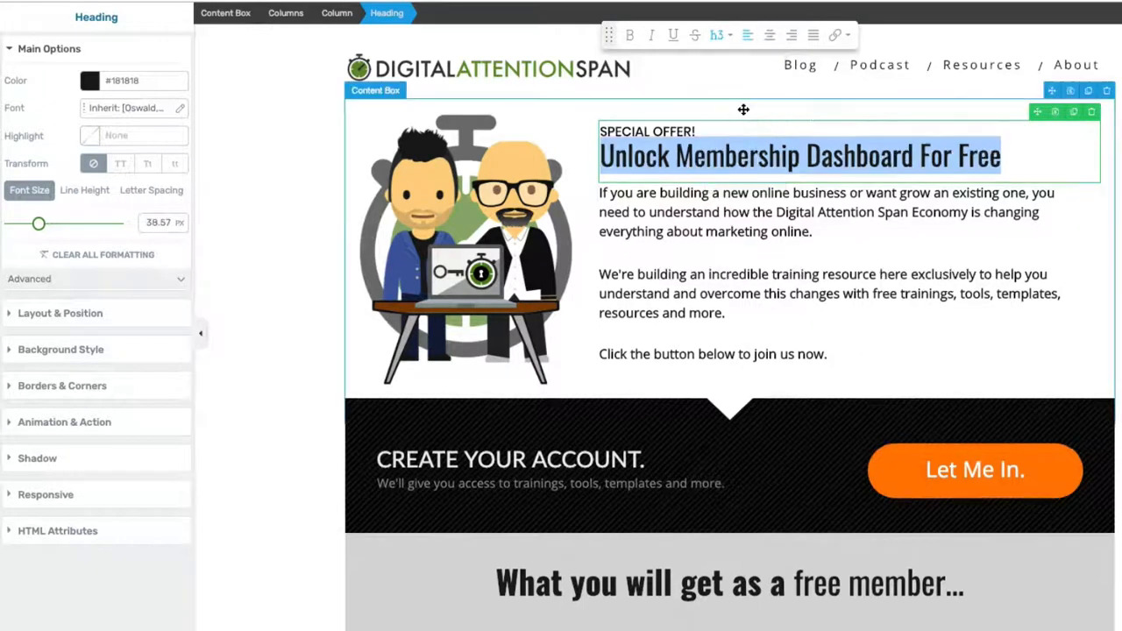
left_click(733, 37)
left_click(750, 138)
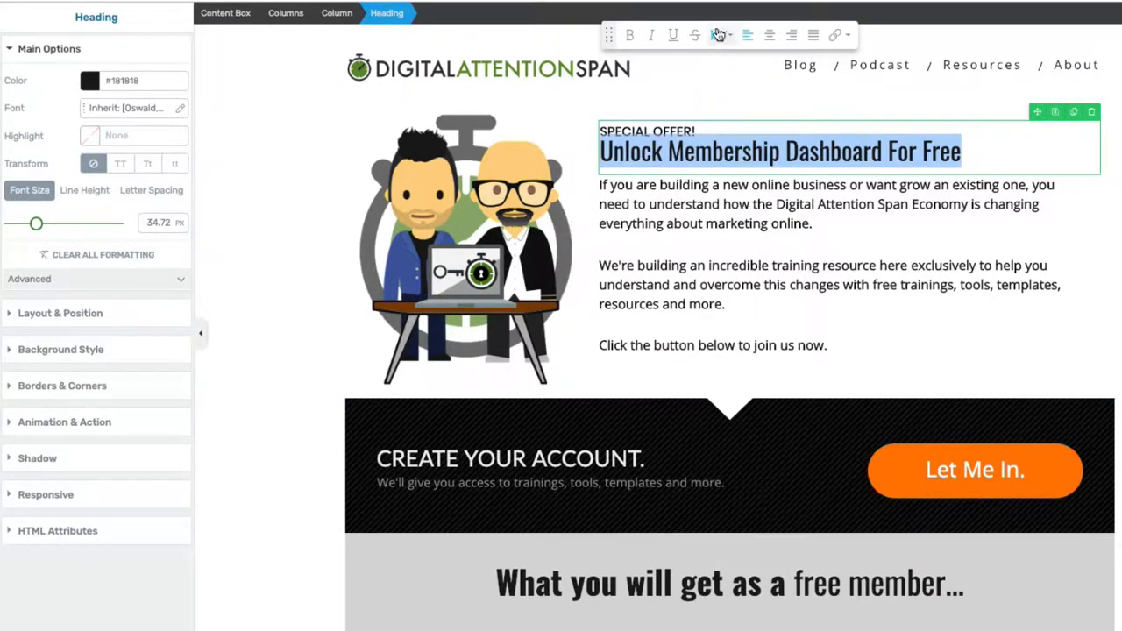
left_click(717, 35)
left_click(756, 165)
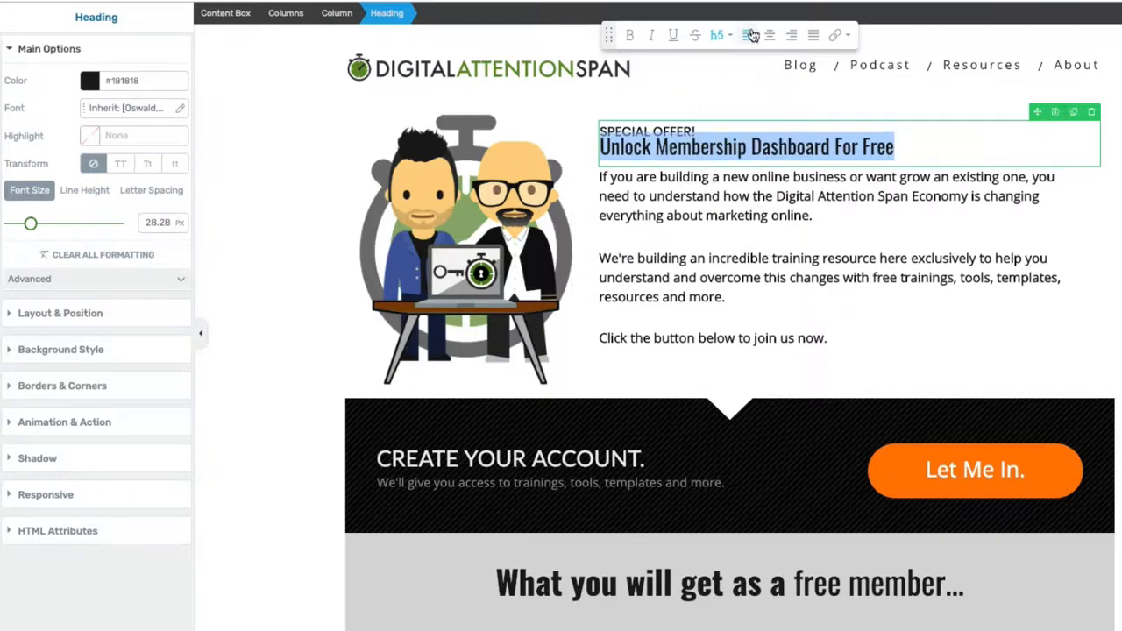
left_click(733, 37)
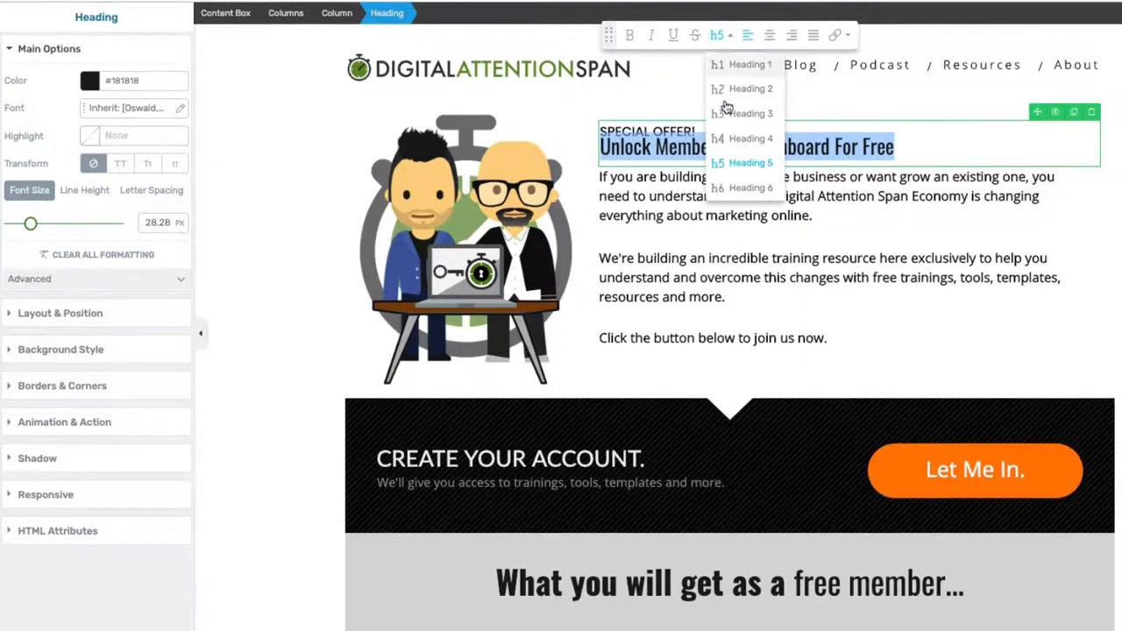
left_click(752, 193)
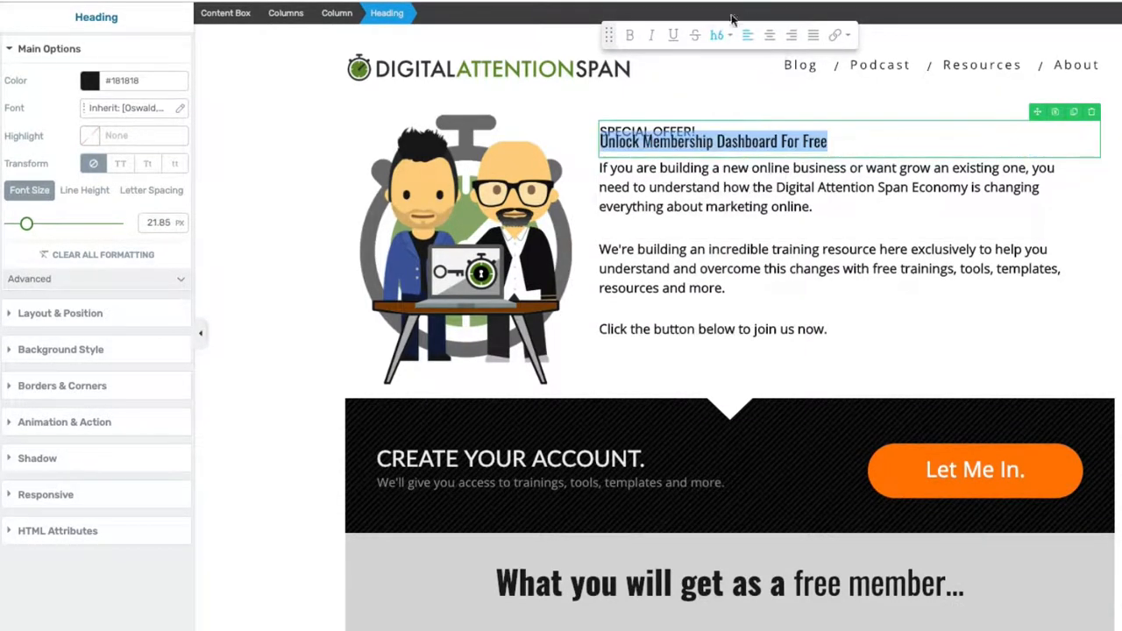
Try centre and right alignment on the heading text, set it to justified, and check its link options.
left_click(770, 37)
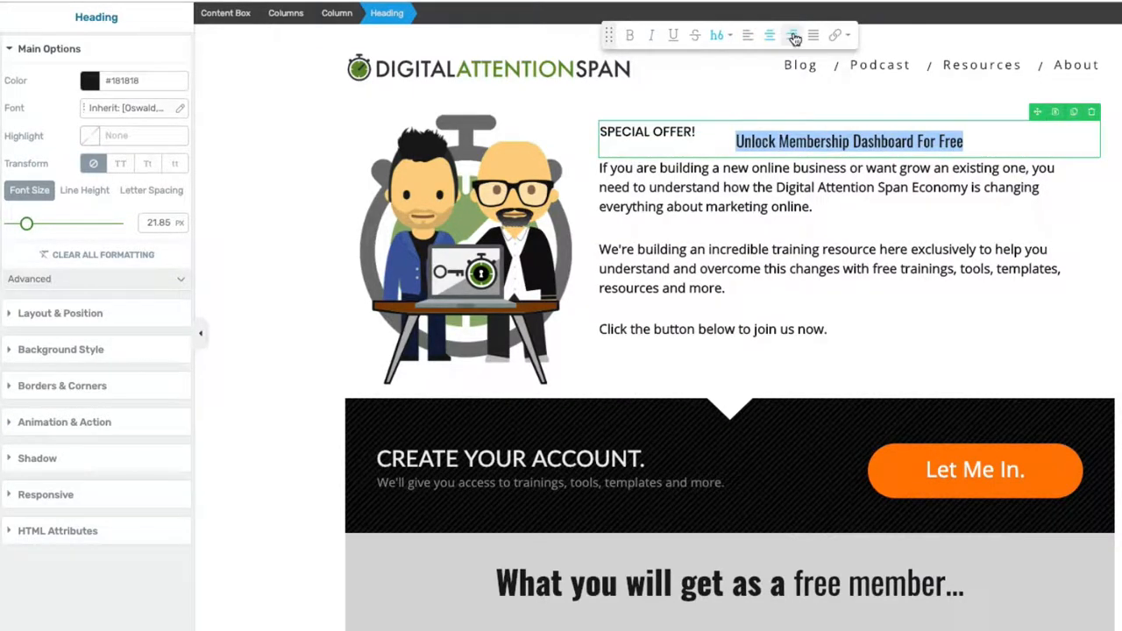
left_click(792, 37)
left_click(815, 37)
left_click(817, 37)
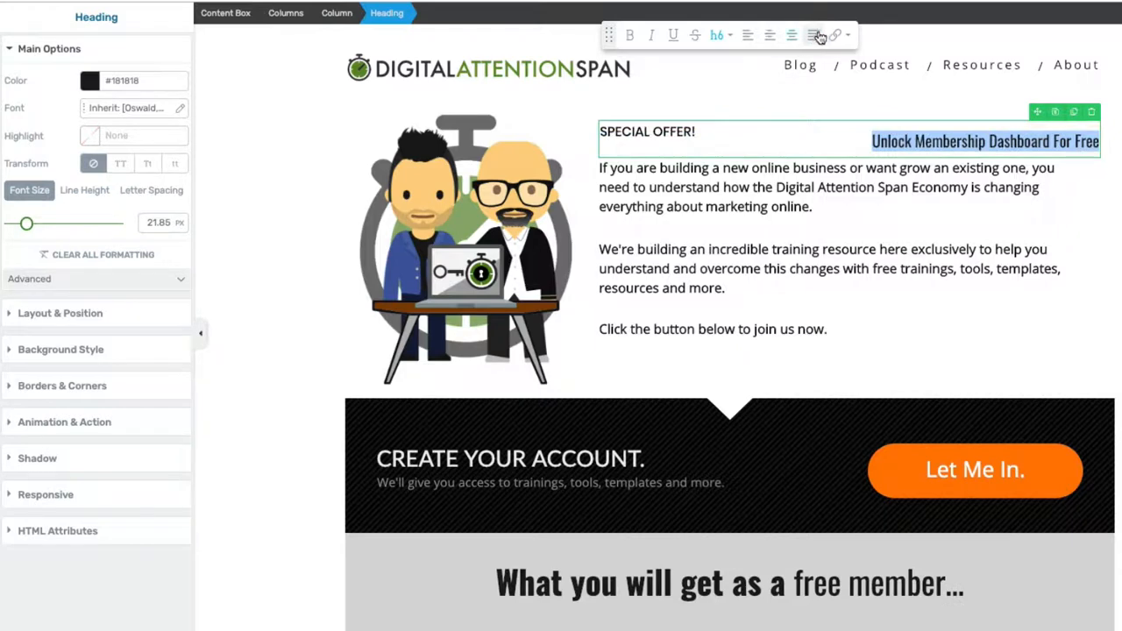
left_click(814, 37)
left_click(842, 36)
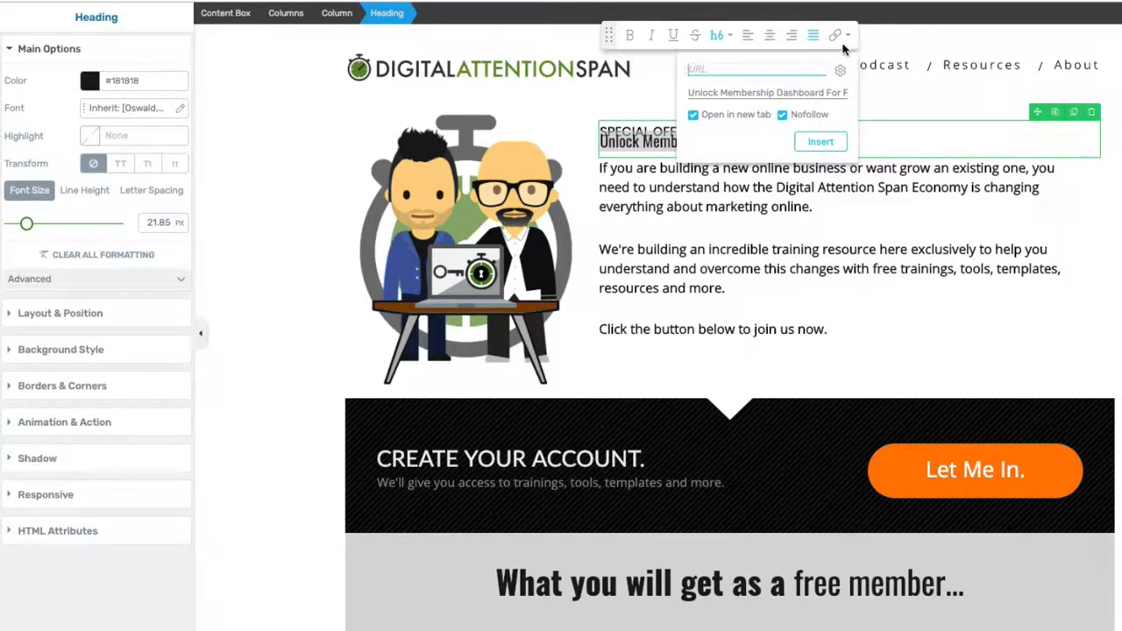
left_click(877, 50)
Try the Google font Fauna One on the "Unlock Membership Dashboard For Free" heading text, then apply Fjalla One.
left_click(613, 145)
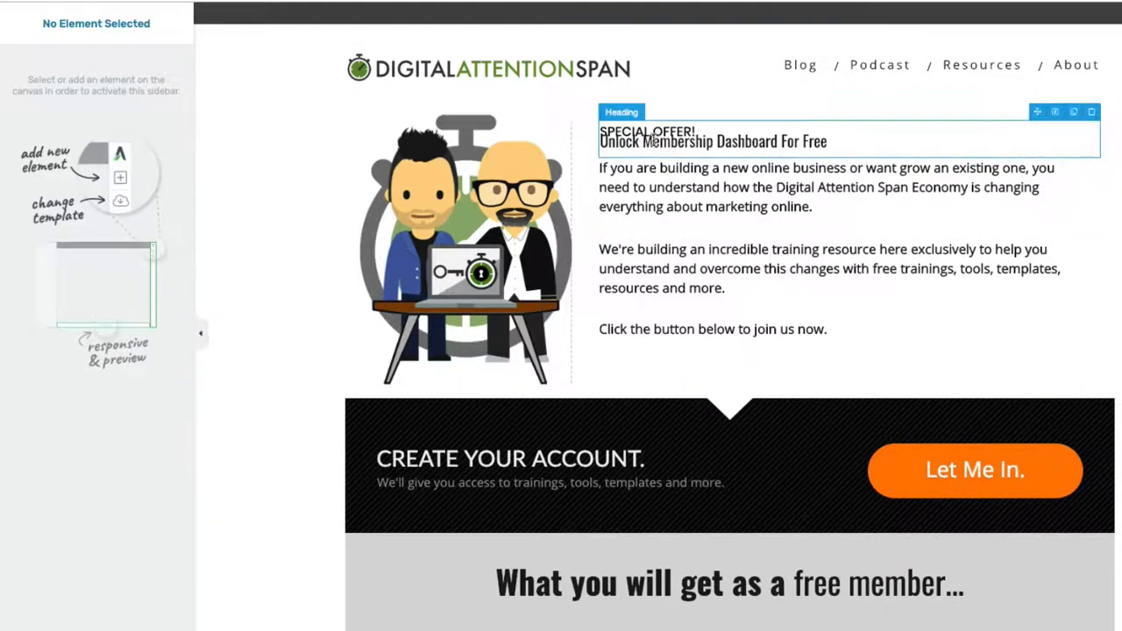
left_click_drag(602, 143, 877, 140)
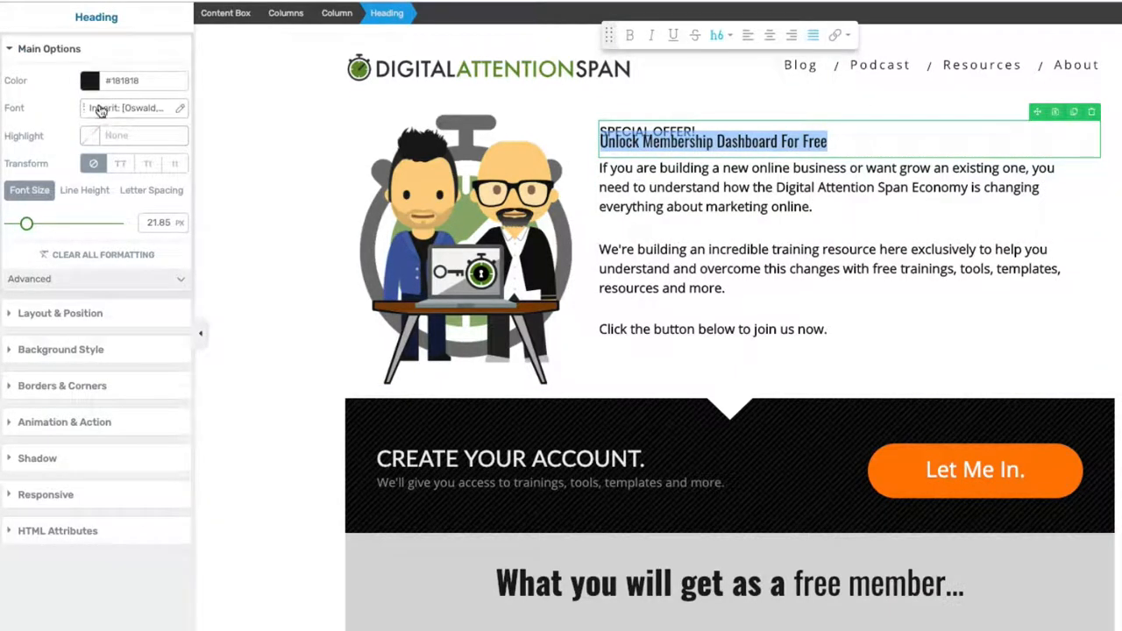
left_click(100, 110)
left_click(170, 158)
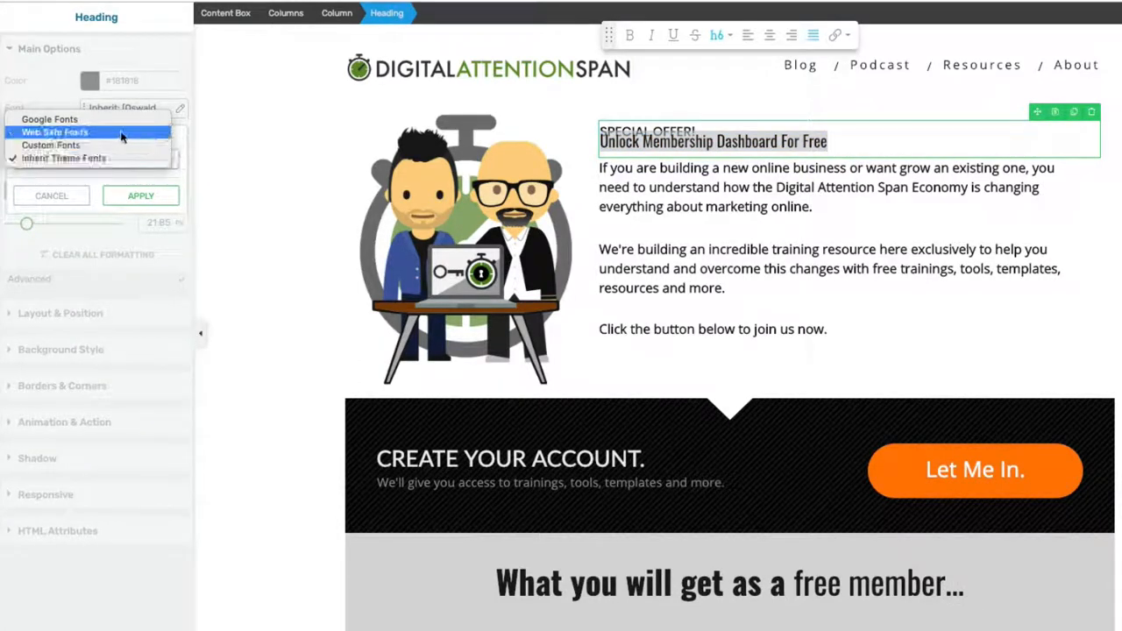
left_click(111, 121)
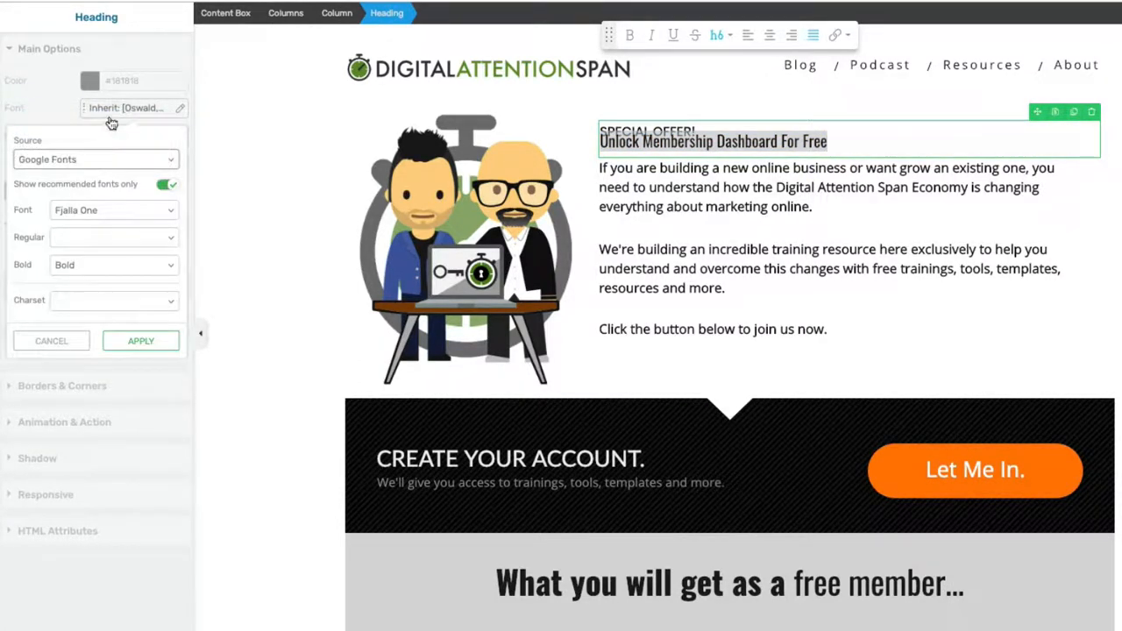
left_click(171, 164)
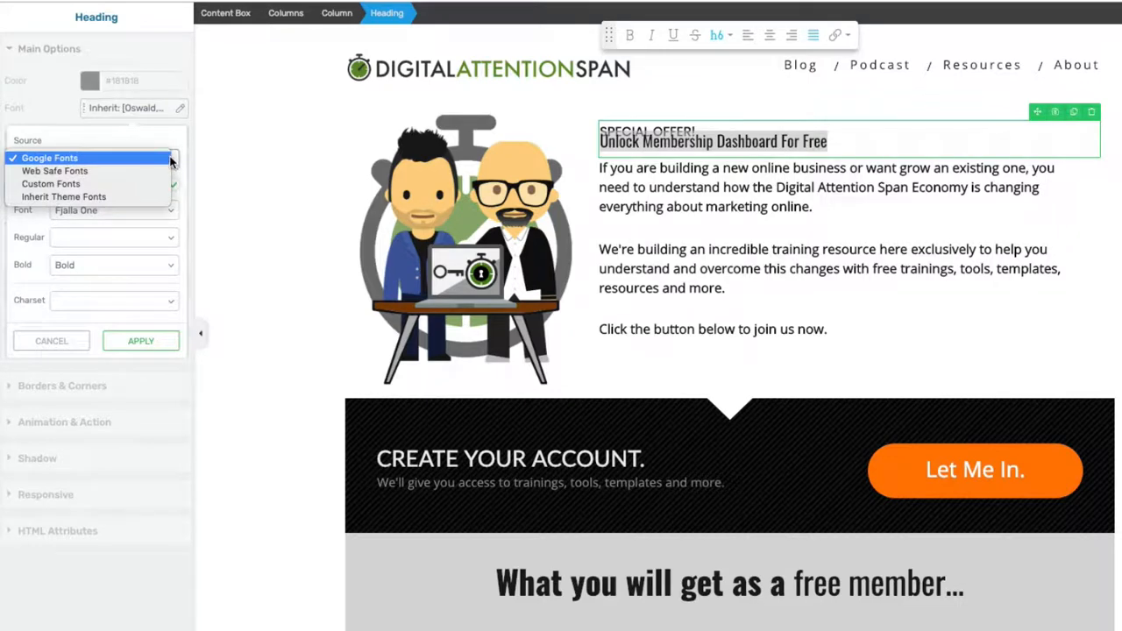
left_click(132, 214)
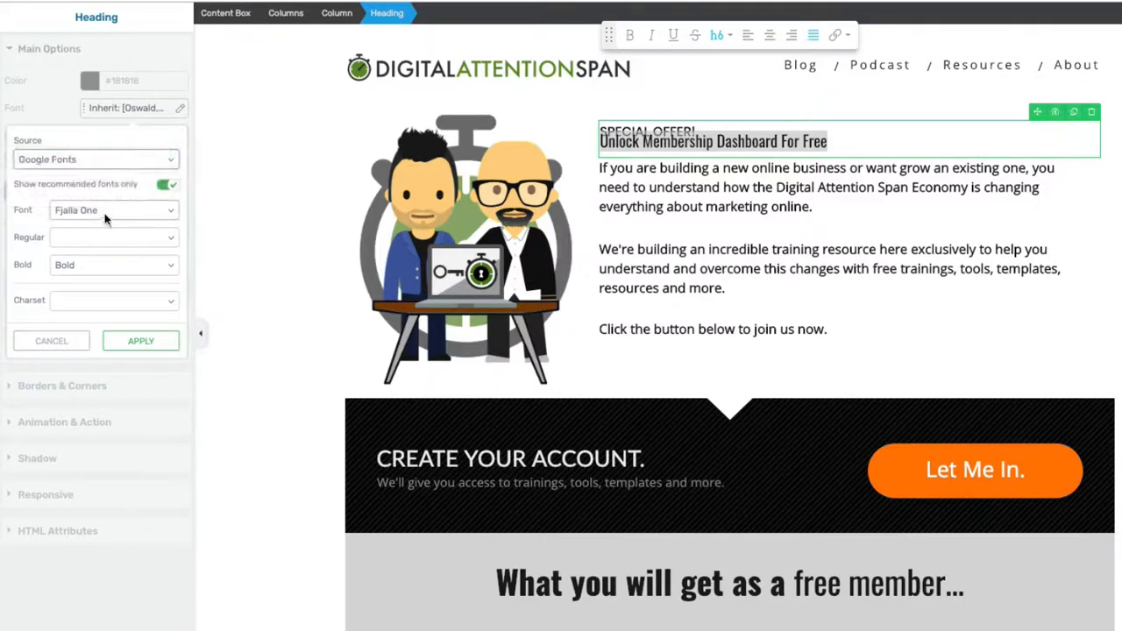
left_click(172, 211)
left_click(160, 196)
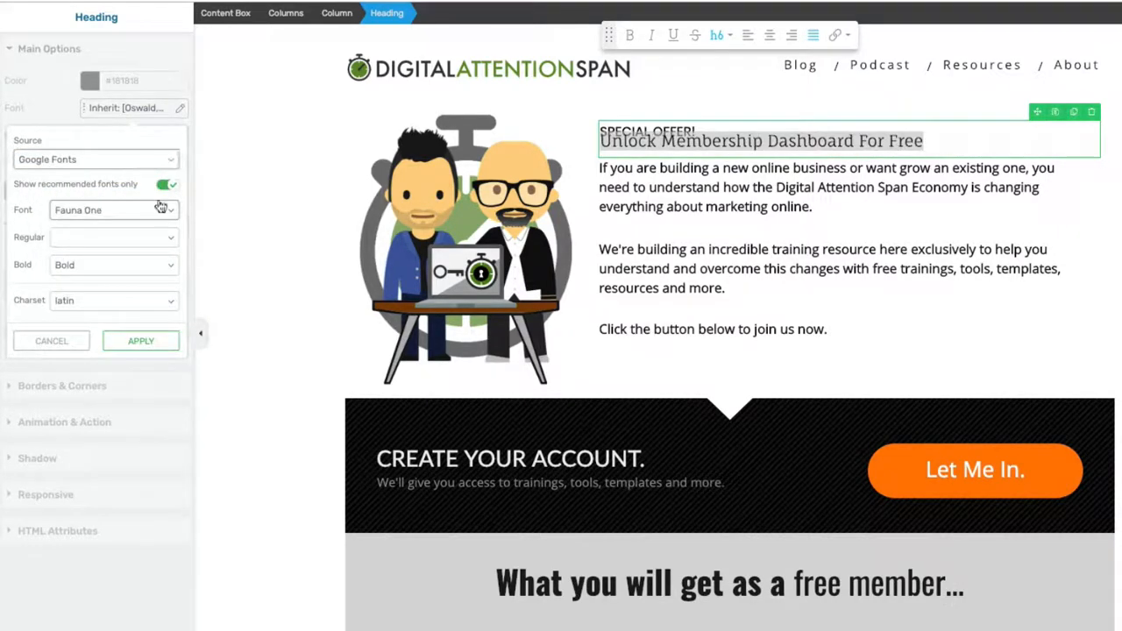
left_click(170, 213)
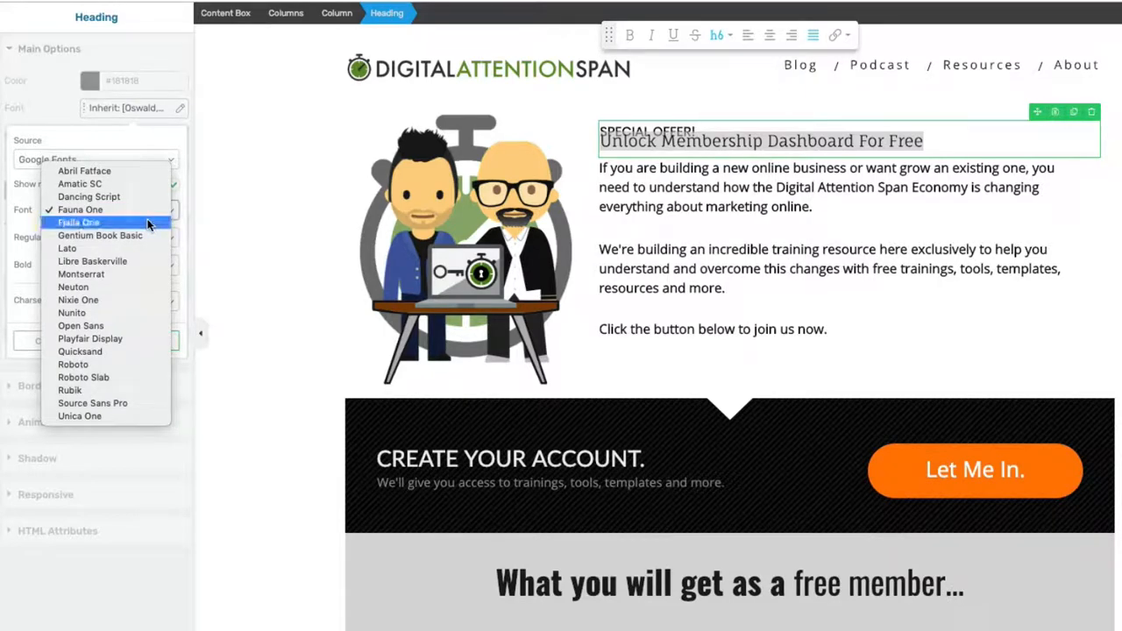
left_click(148, 222)
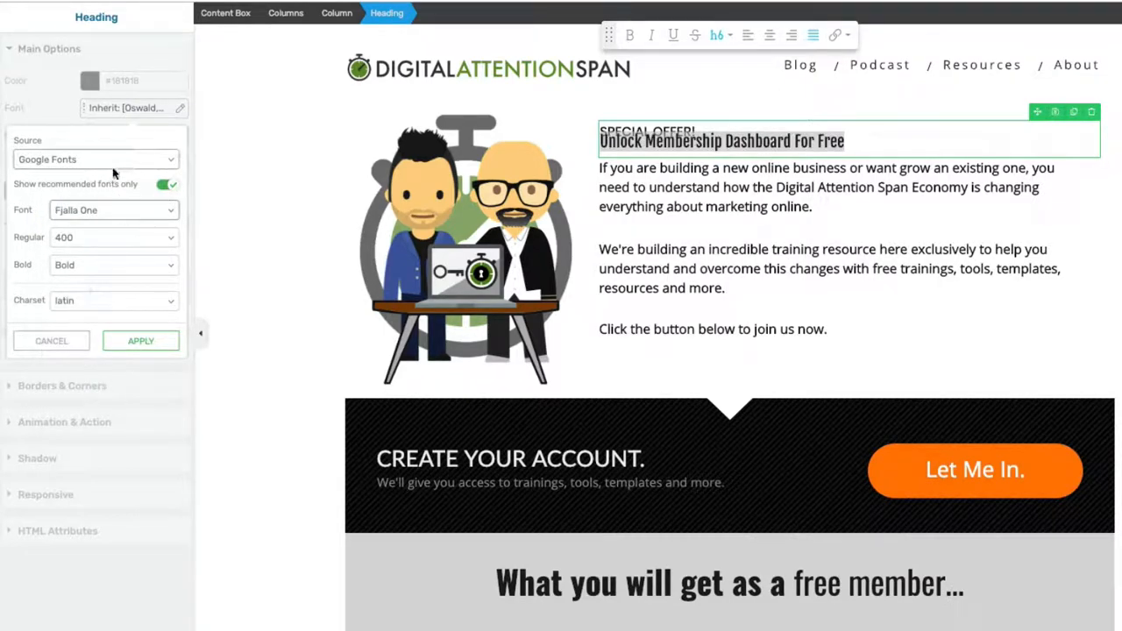
left_click(156, 349)
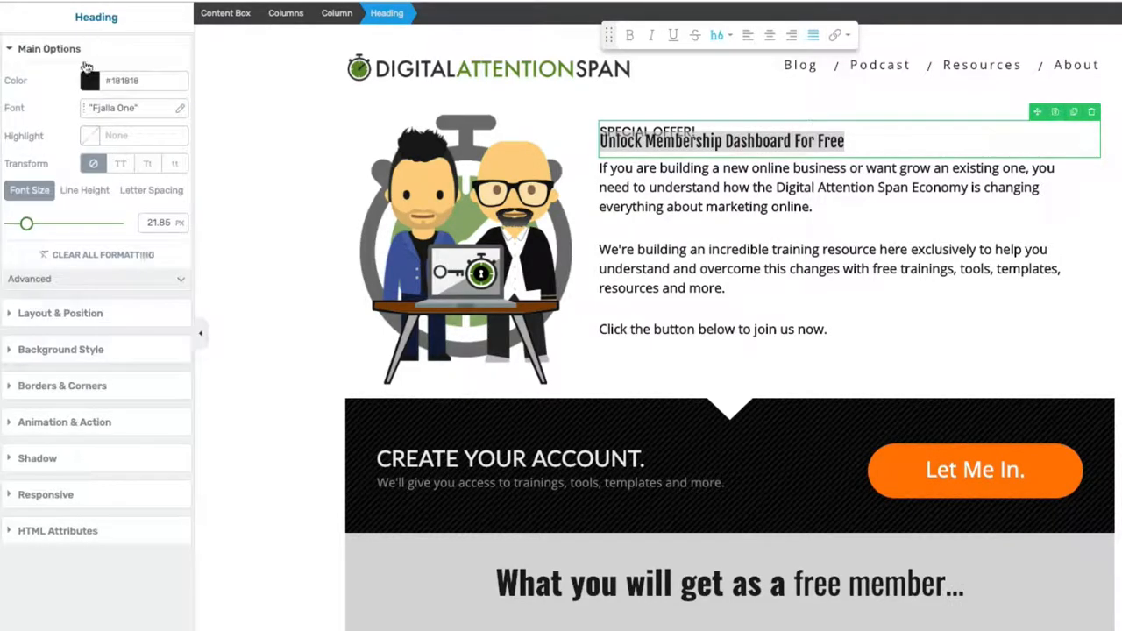
Apply the saved green colour Sushi (#759d39) to the heading text.
left_click(90, 79)
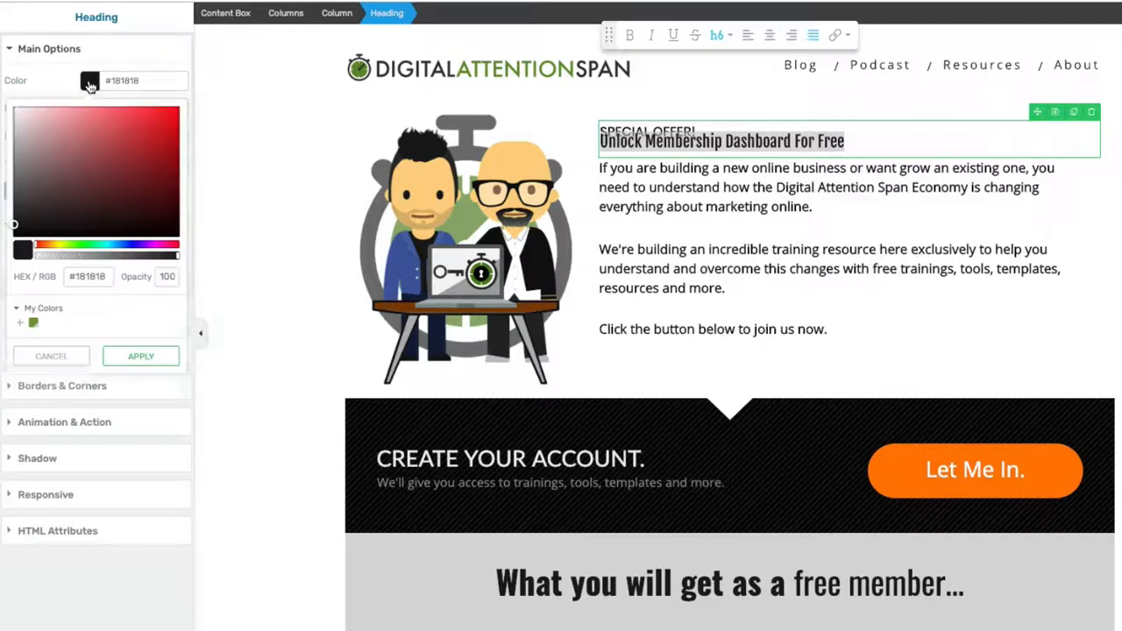
left_click(33, 322)
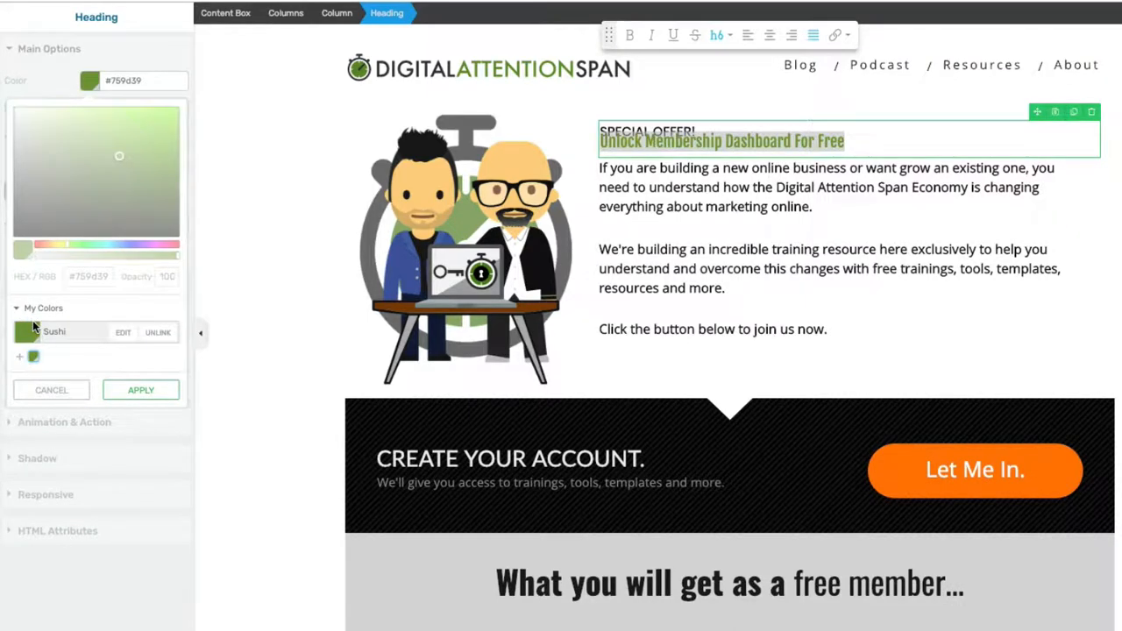
left_click(151, 386)
Transform the heading text to uppercase and set its font size to 39 px.
left_click_drag(27, 226, 40, 225)
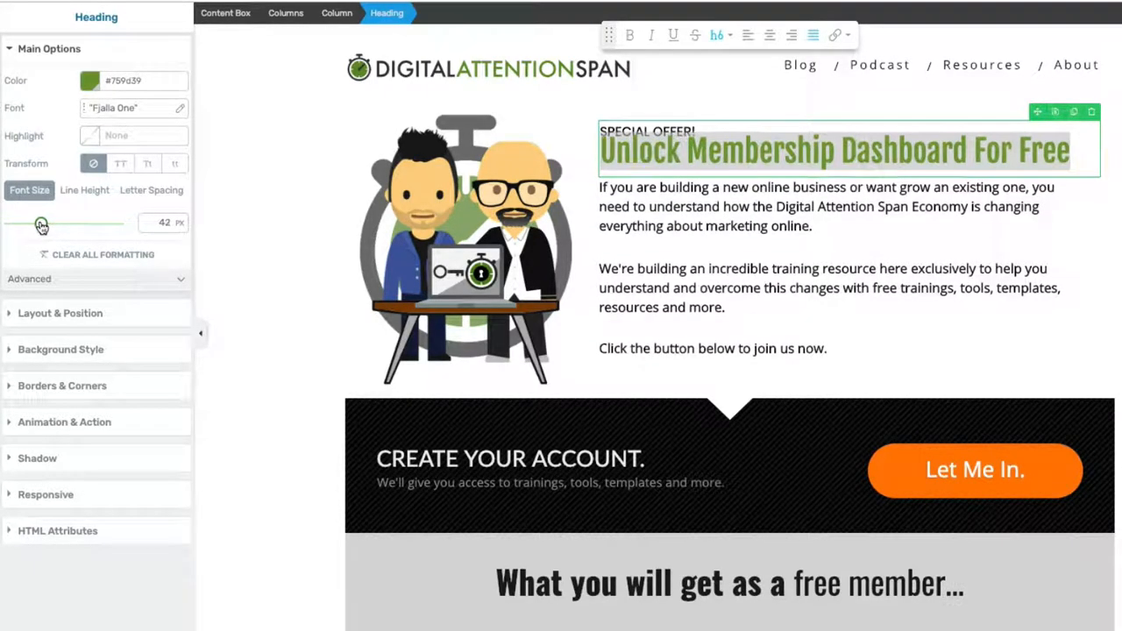
left_click(121, 166)
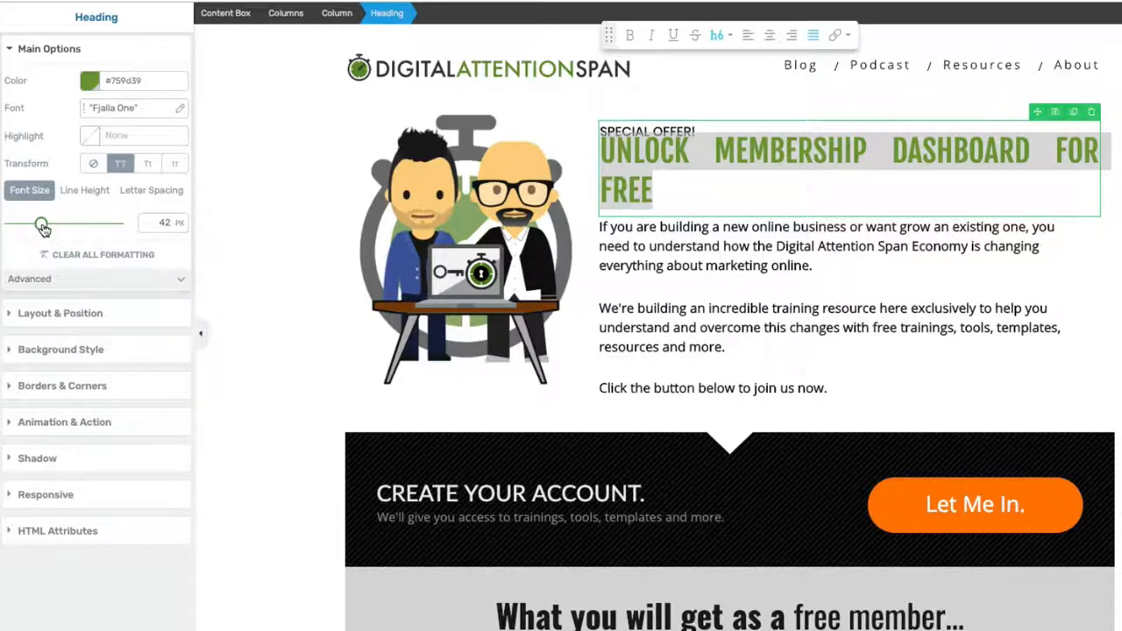
left_click_drag(43, 226, 33, 226)
Adjust the heading text's line height and enlarge its font slightly so it nearly fills the column width on one line.
left_click(84, 190)
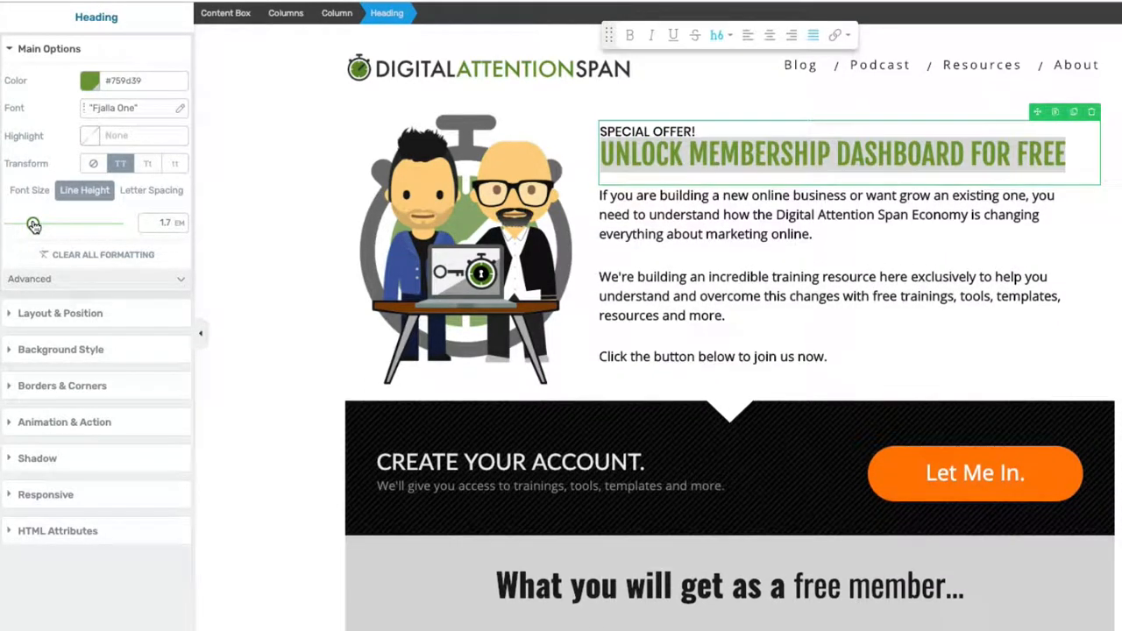
left_click(299, 221)
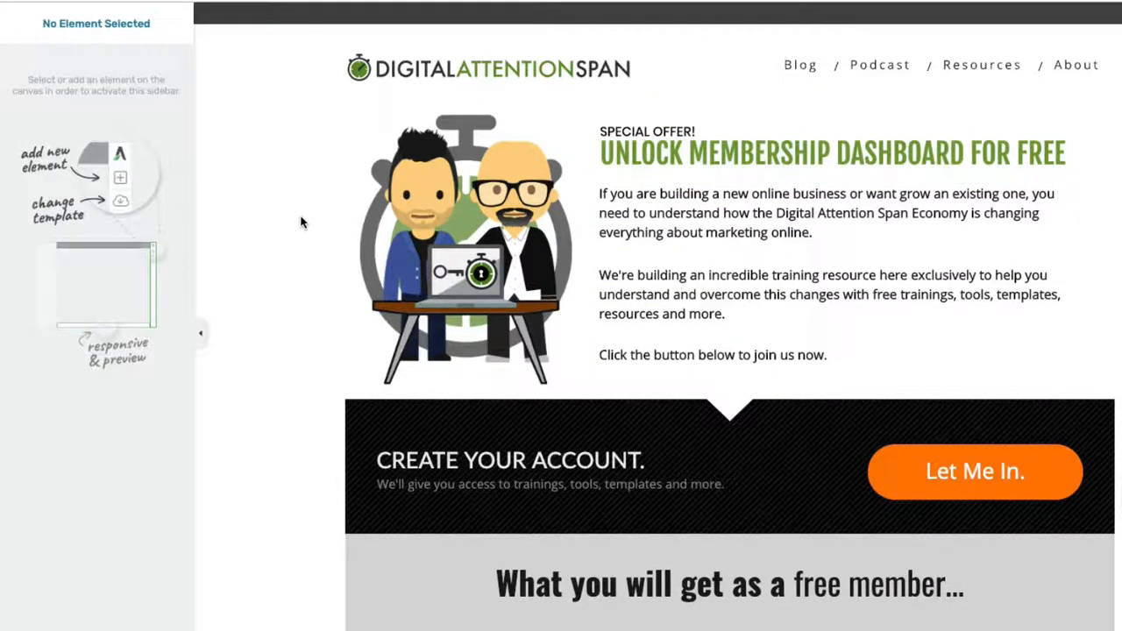
left_click(601, 151)
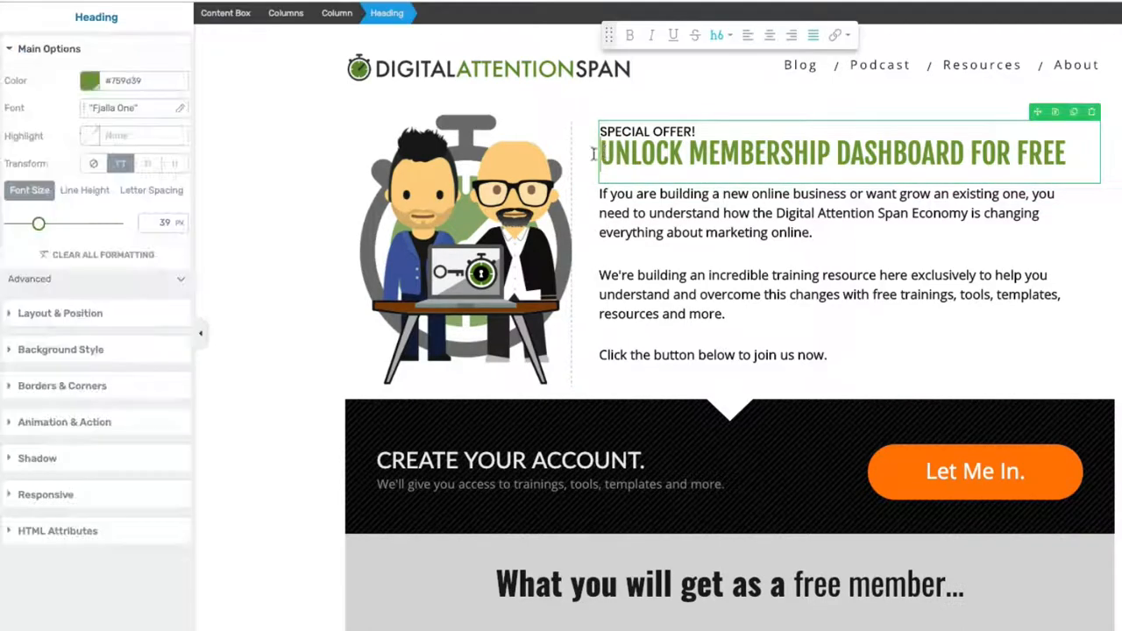
left_click(45, 226)
left_click_drag(45, 226, 32, 226)
left_click(98, 192)
left_click(282, 249)
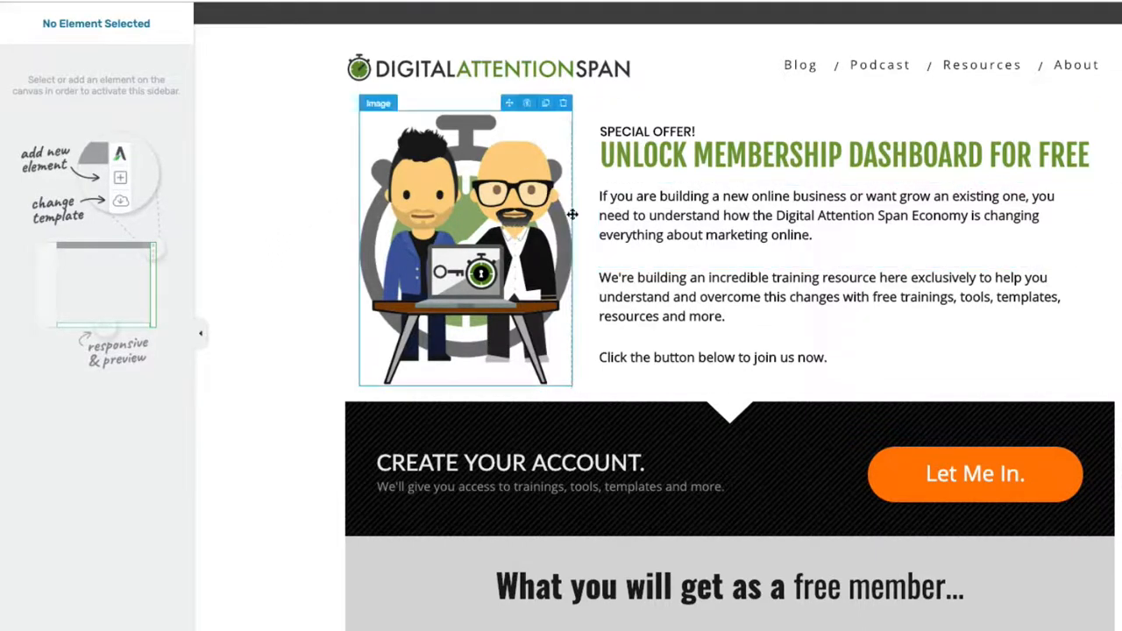
Remove bold from the first paragraph below the heading and make only "Digital Attention Span Economy" bold.
left_click(601, 197)
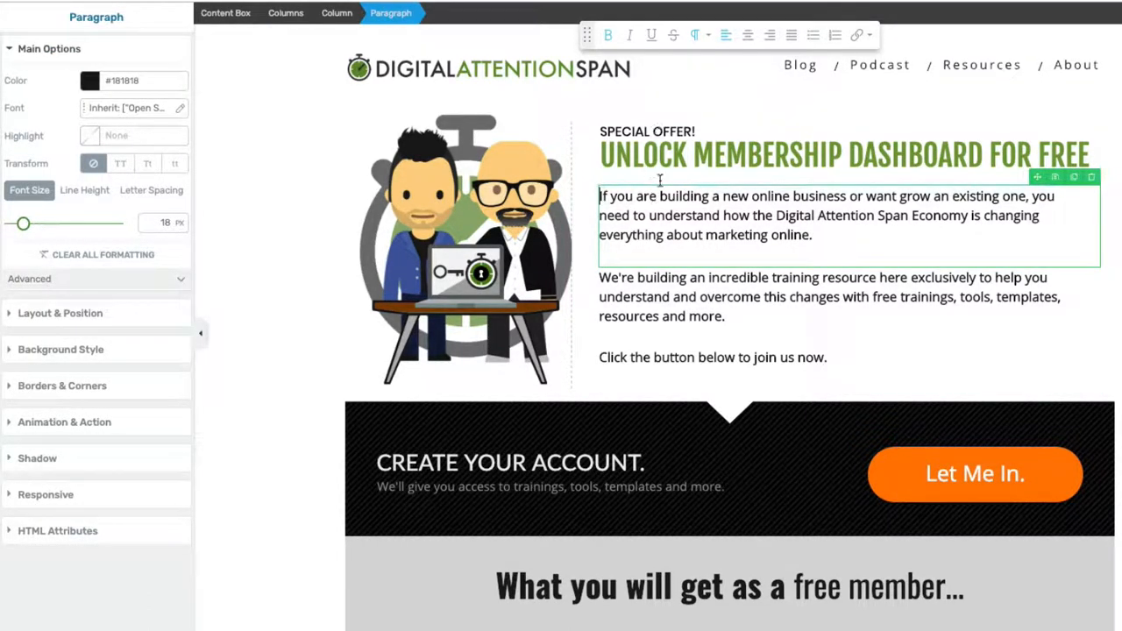
left_click_drag(599, 196, 813, 235)
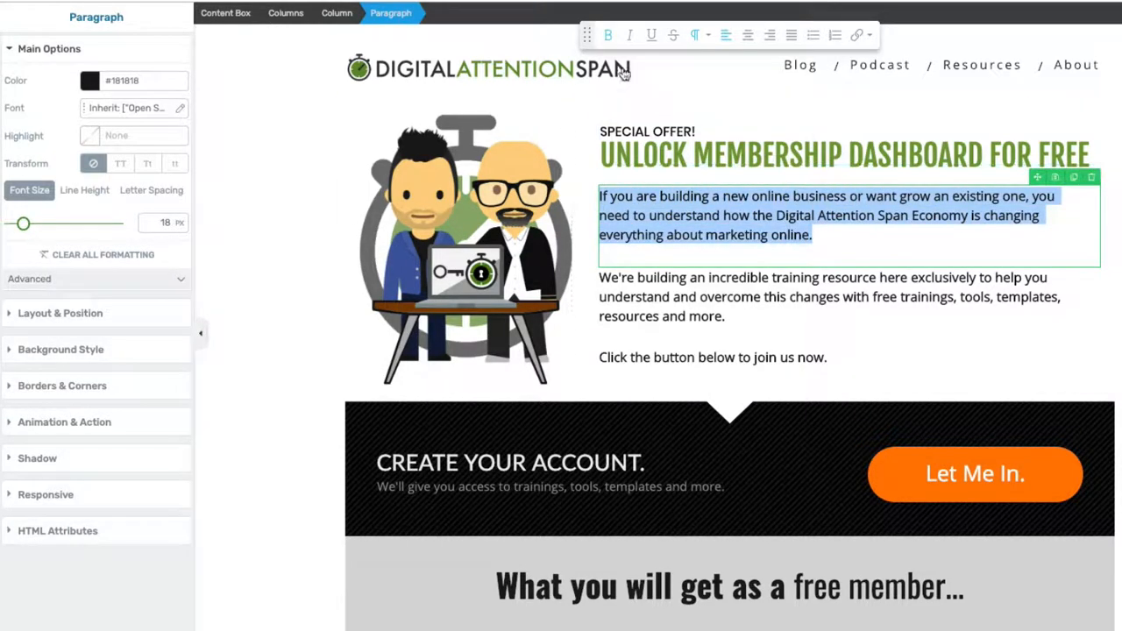
left_click(820, 239)
left_click_drag(820, 239, 599, 196)
left_click_drag(777, 216, 972, 217)
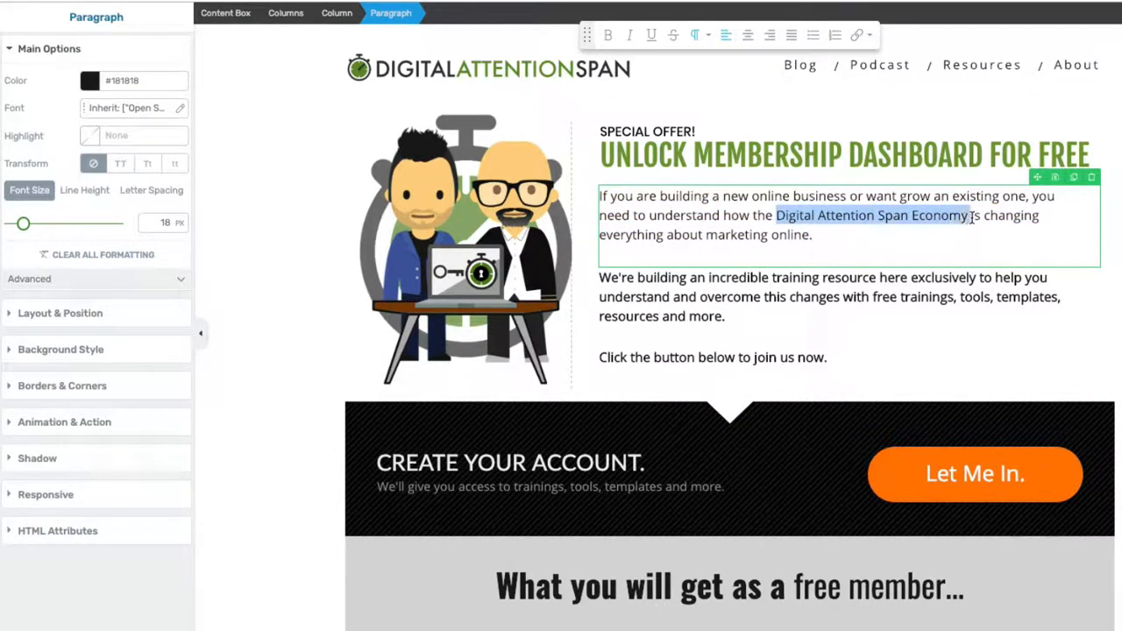
left_click(604, 36)
left_click(831, 246)
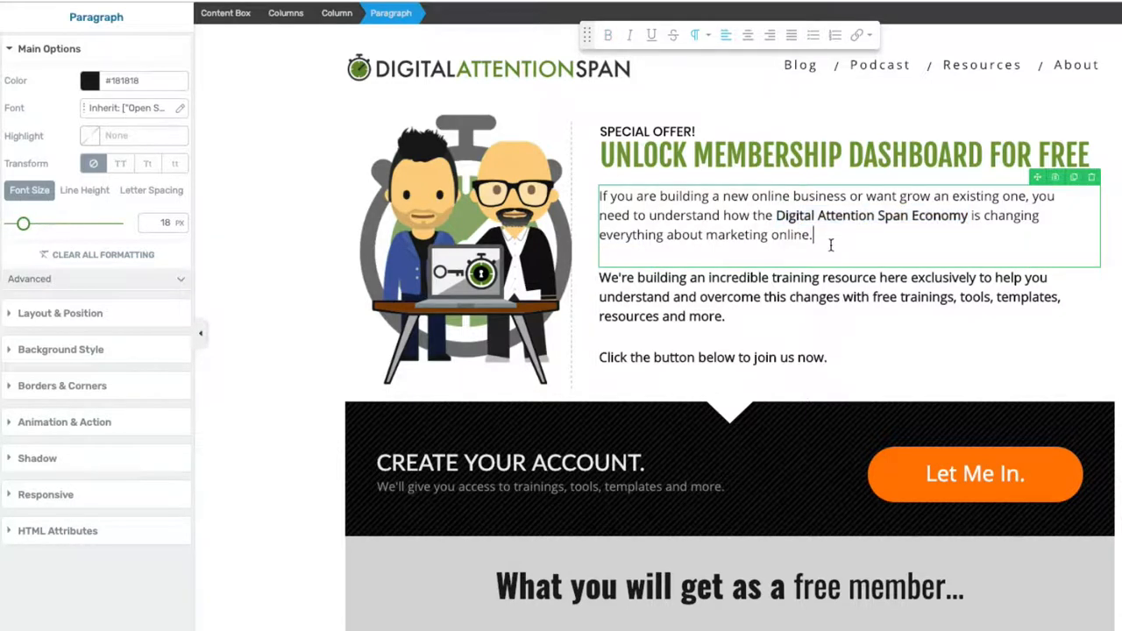
Highlight "Digital Attention Span Economy" in yellow (#fbf300) at full opacity.
left_click_drag(777, 217, 975, 217)
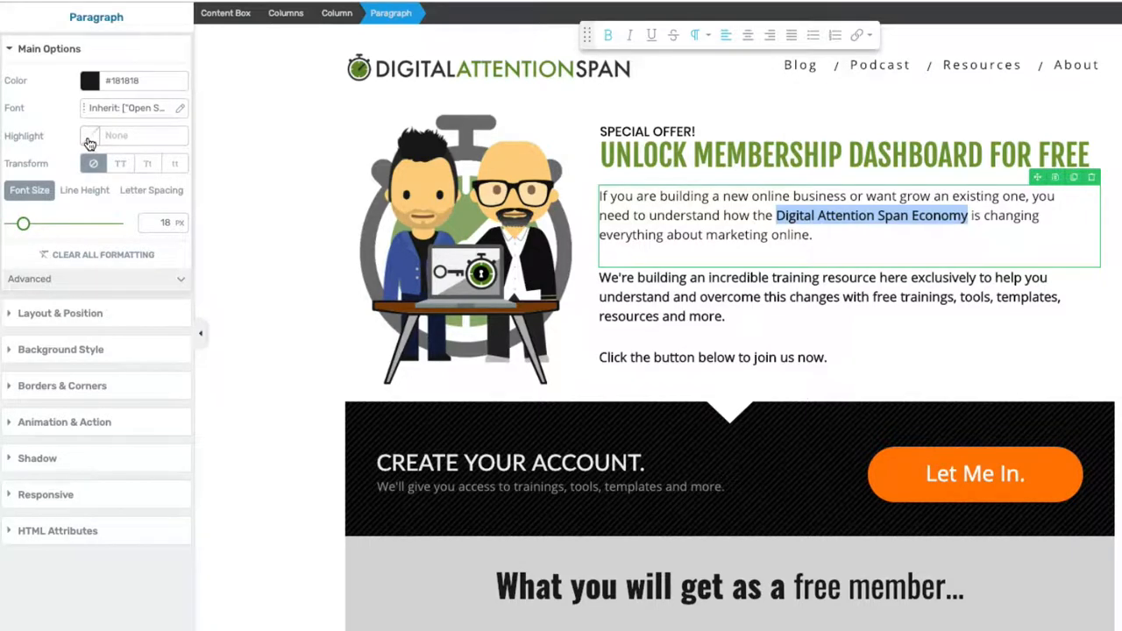
left_click(89, 140)
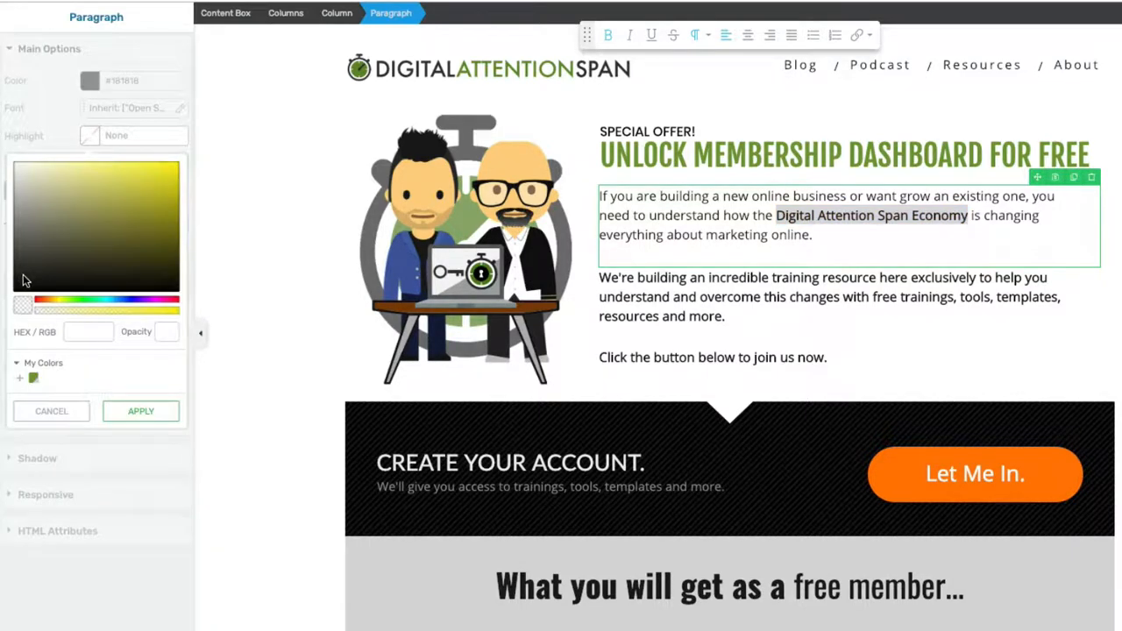
left_click(176, 170)
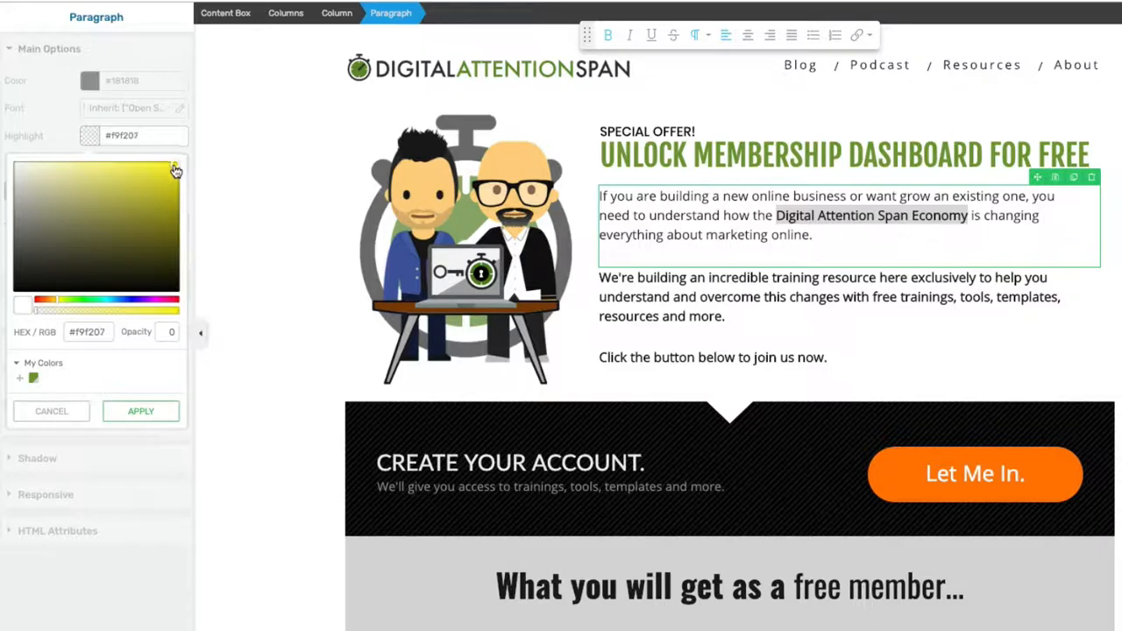
left_click_drag(175, 170, 181, 165)
left_click_drag(35, 312, 188, 313)
left_click(154, 411)
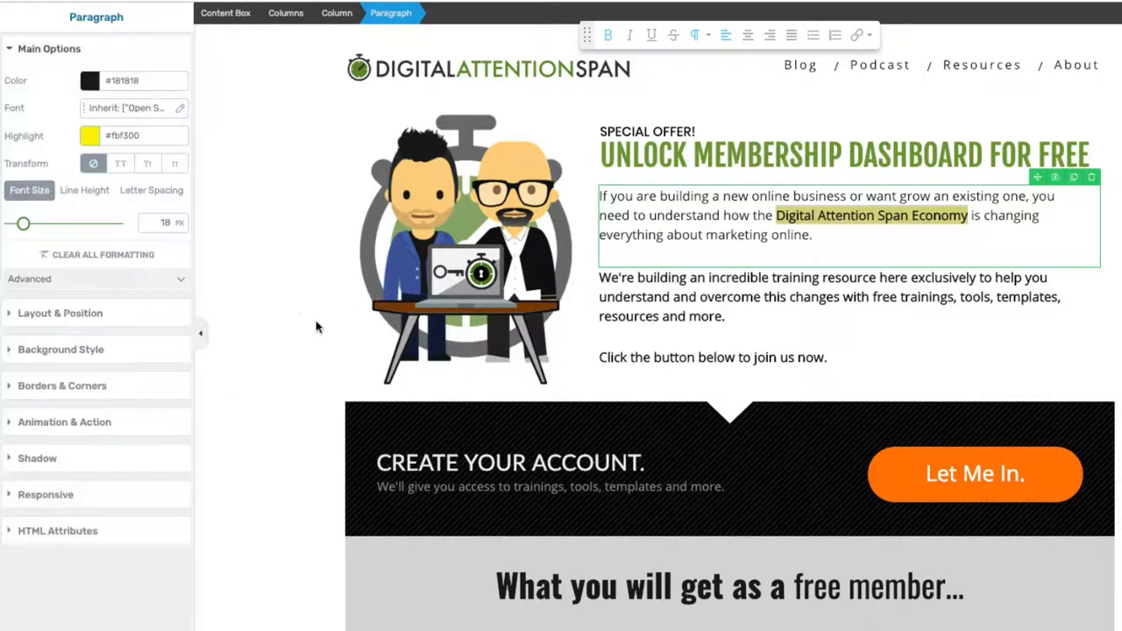
left_click(250, 308)
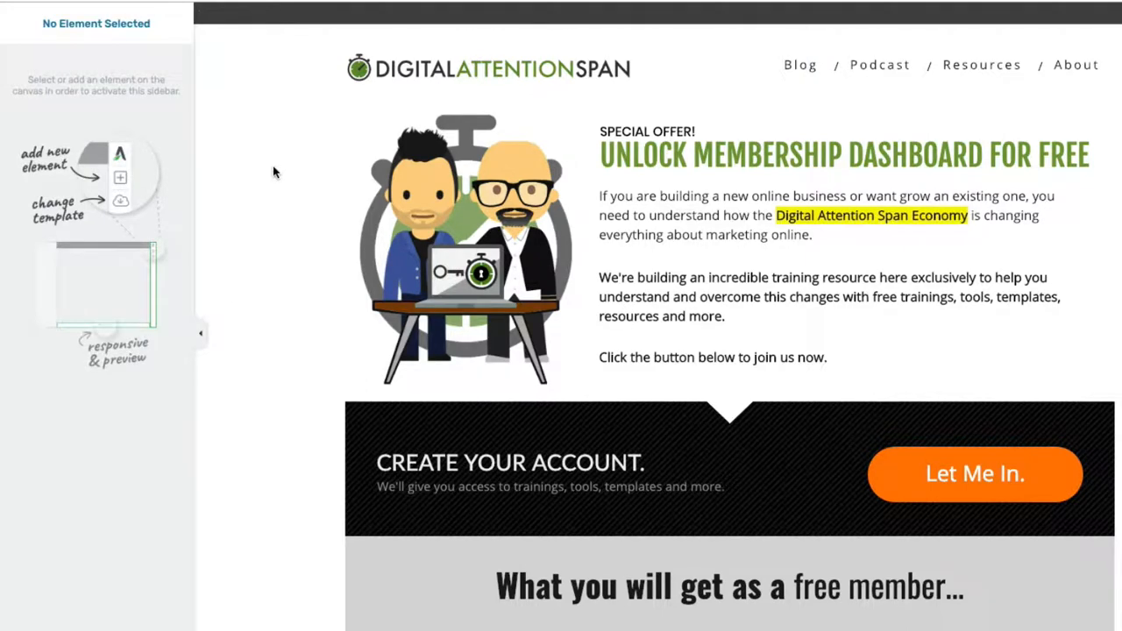
Try centre, justified and right alignment on the whole first paragraph, and return it to left alignment.
left_click(600, 200)
left_click_drag(599, 199, 882, 231)
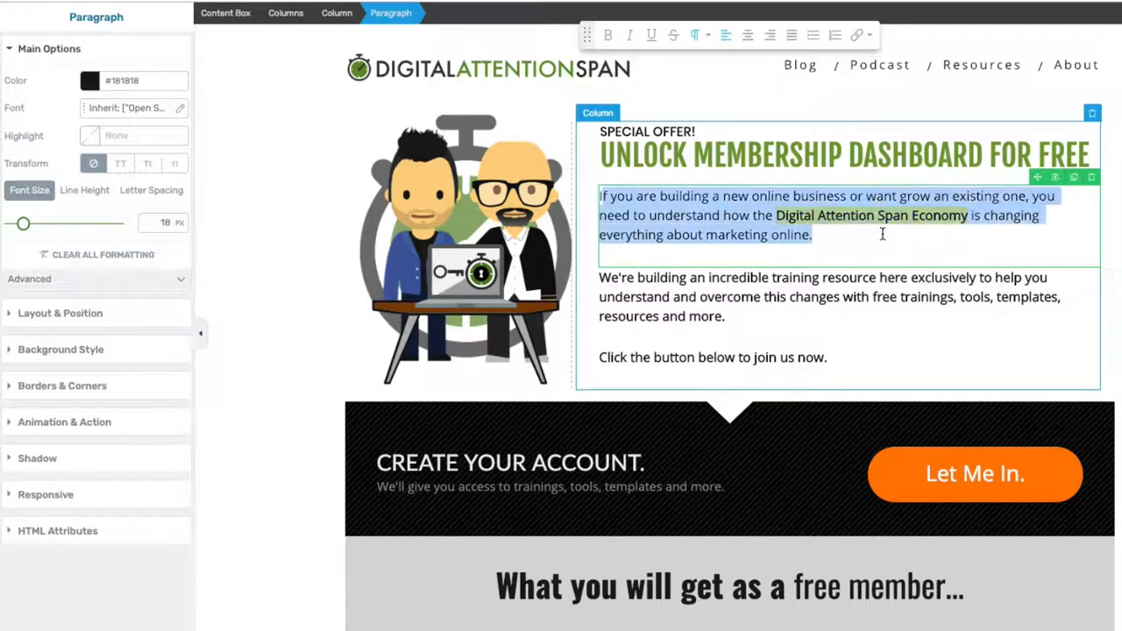
left_click(749, 37)
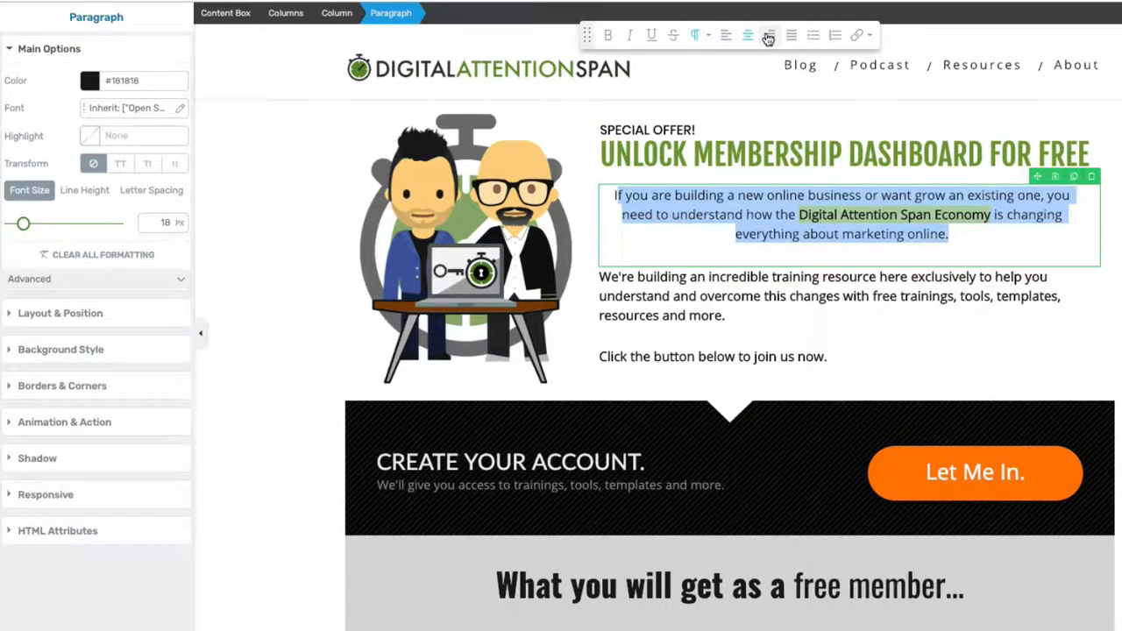
left_click(793, 36)
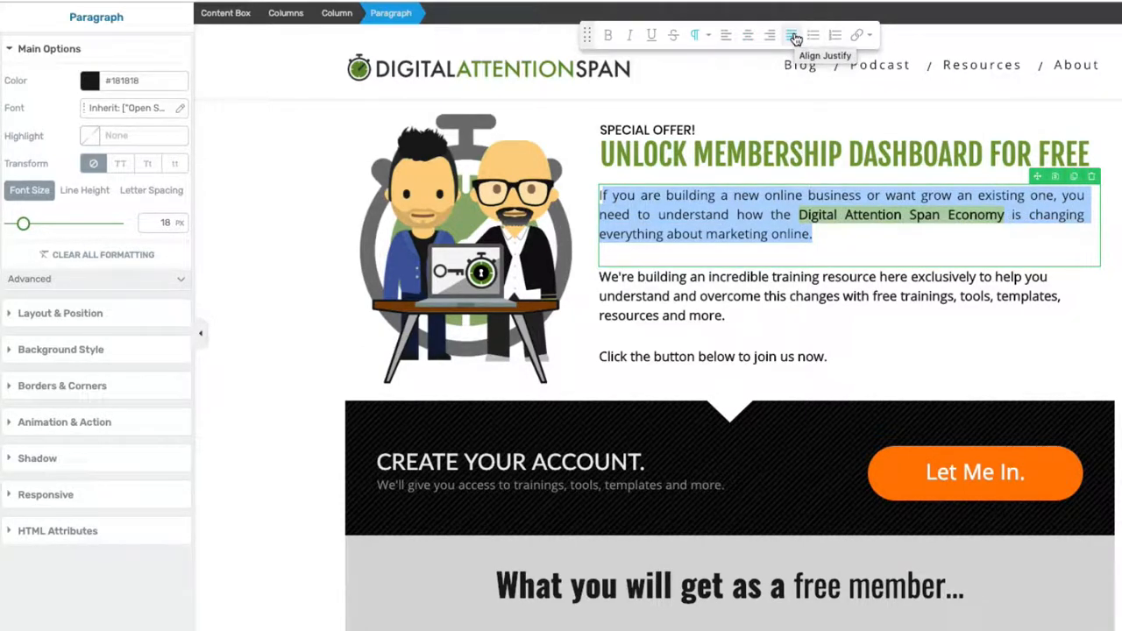
left_click(770, 36)
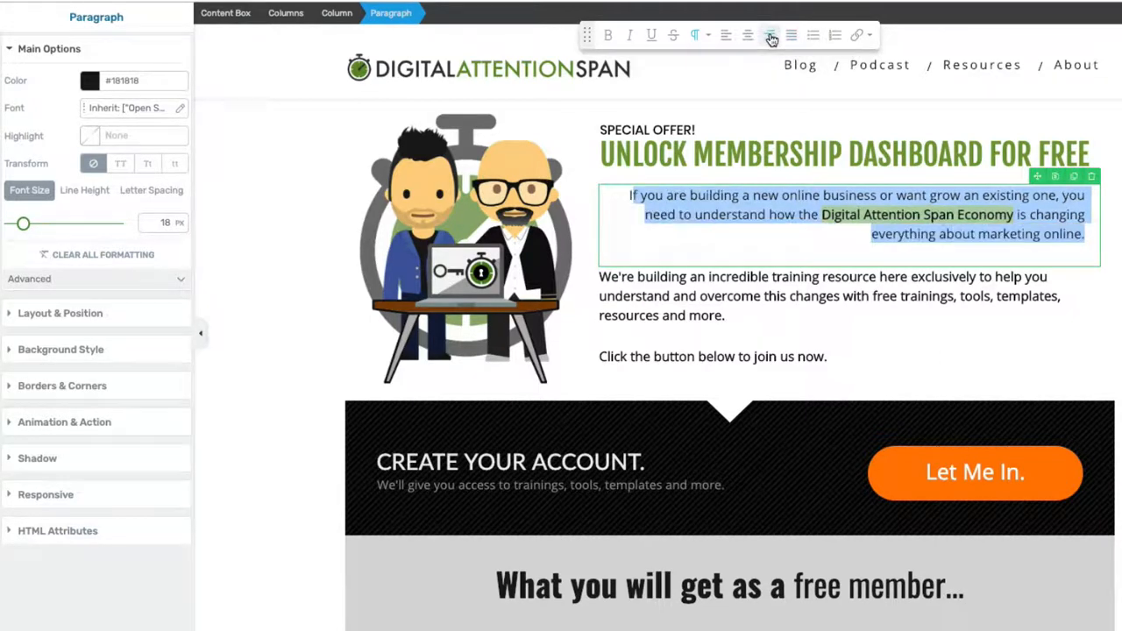
left_click(726, 35)
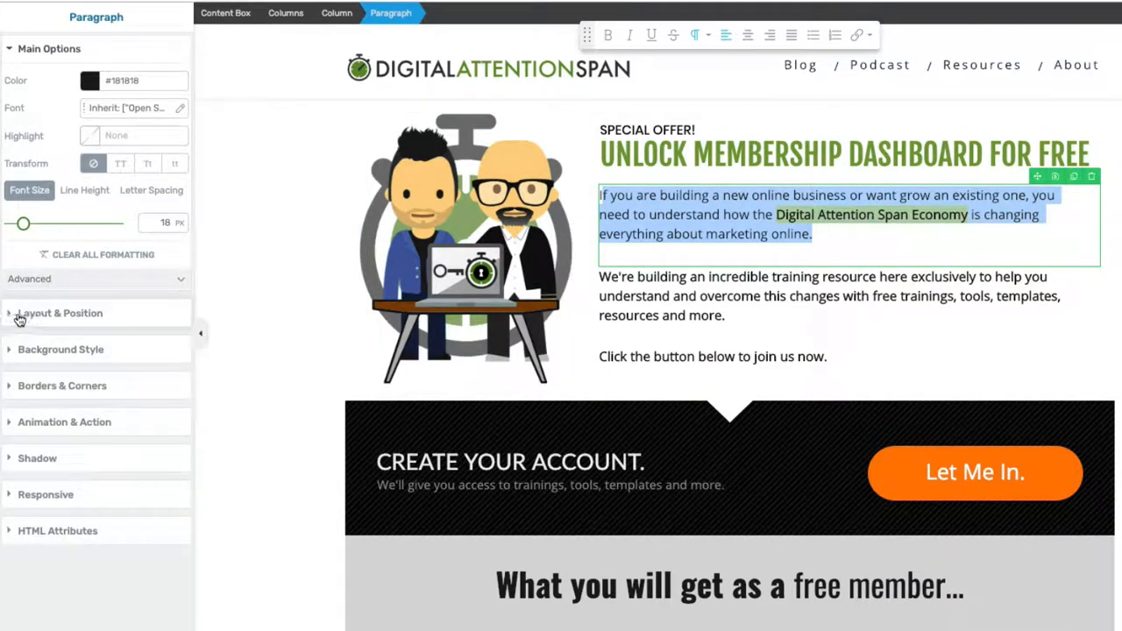
Open the first paragraph's layout and position settings and its top margin value for editing.
left_click(10, 51)
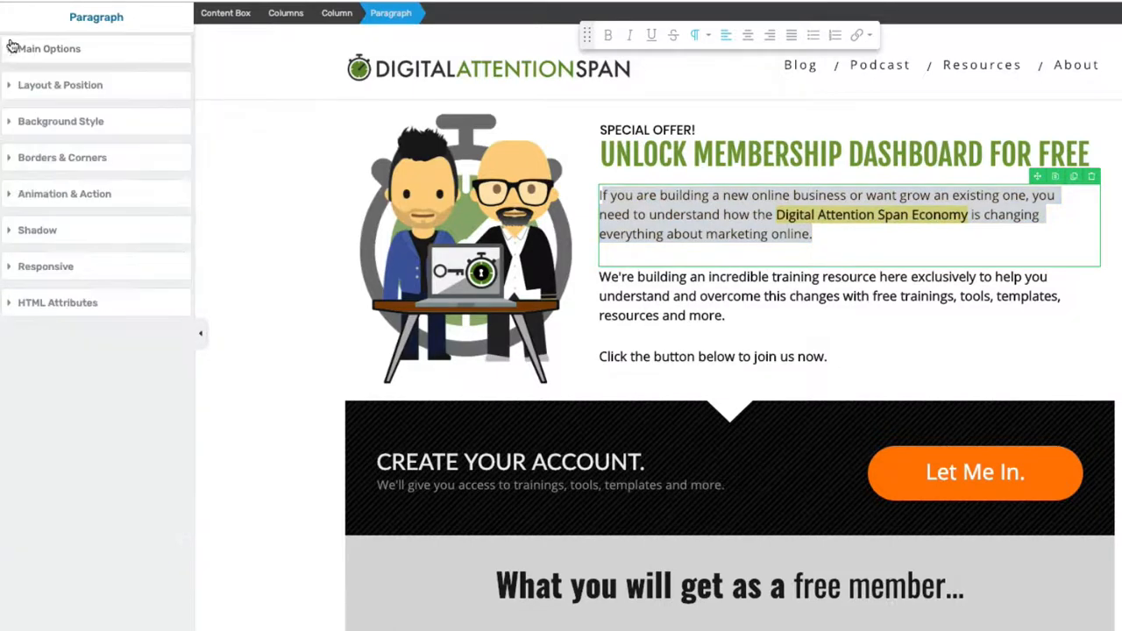
left_click(11, 87)
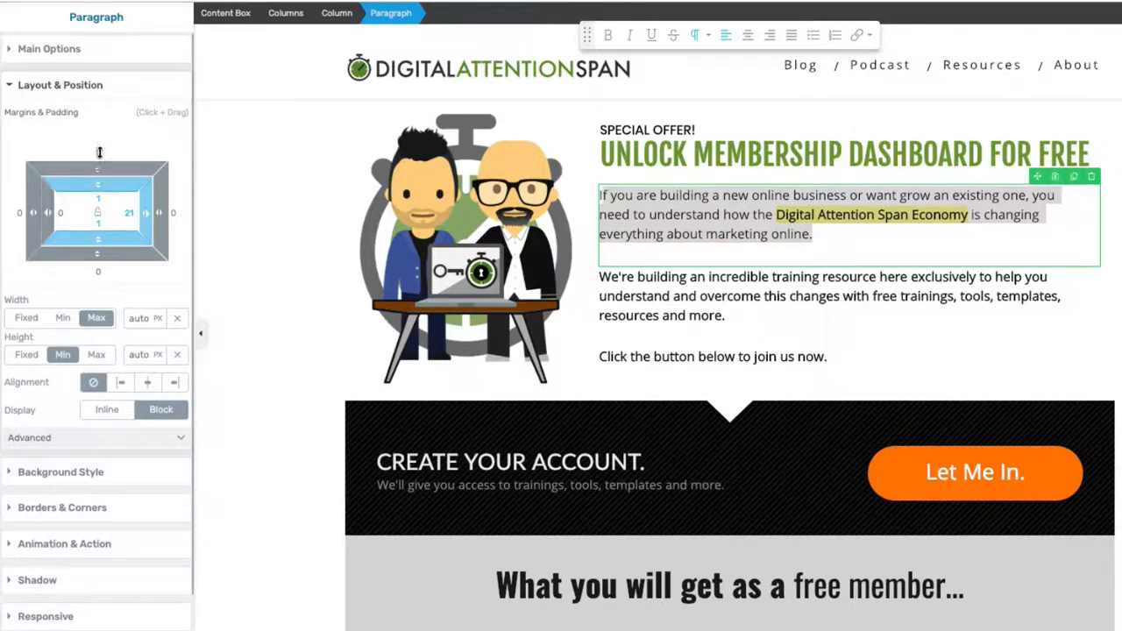
mouse_move(100, 153)
left_mouse_down()
mouse_move(120, 100)
mouse_move(107, 180)
mouse_move(109, 170)
left_mouse_up()
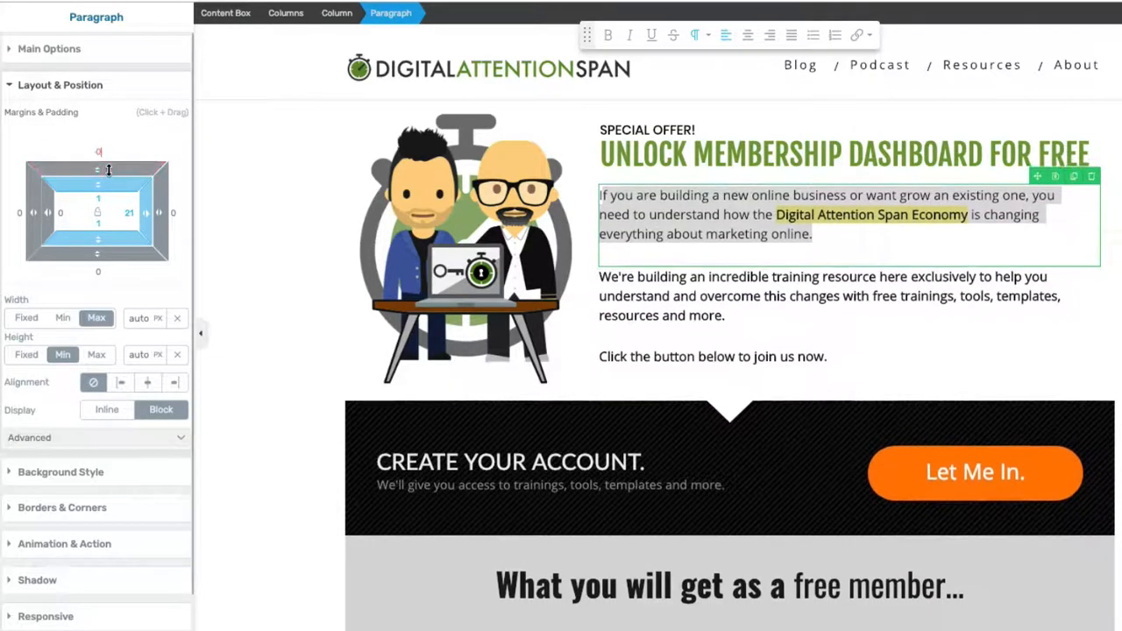
left_click(10, 87)
Try a solid red (#ff0000) background on the first paragraph and cancel the colour change.
left_click(11, 125)
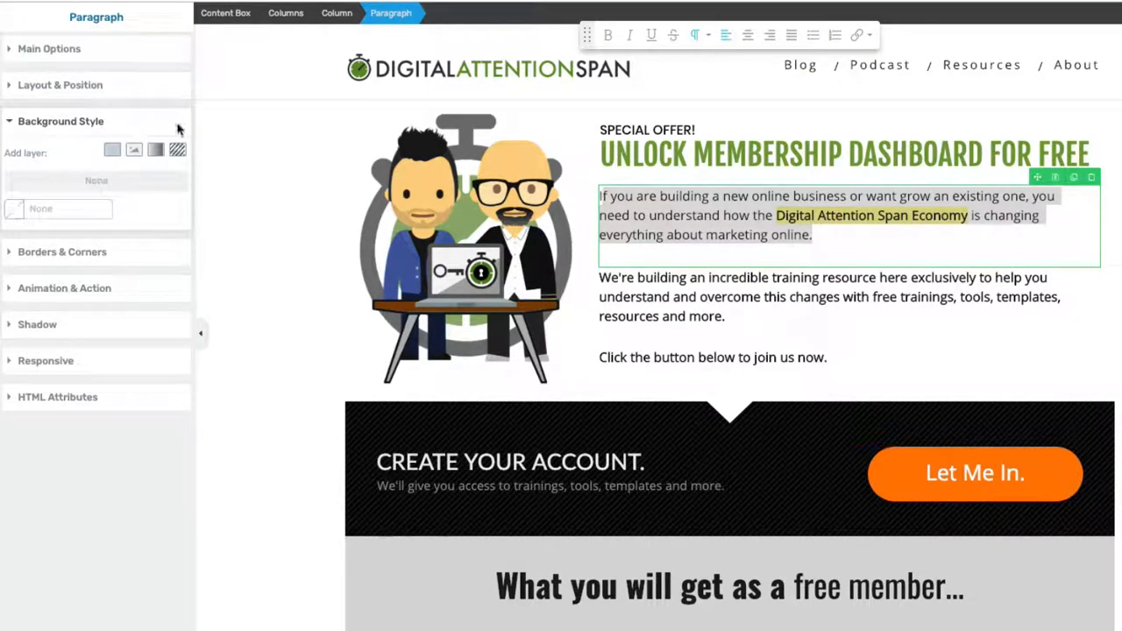
left_click(16, 211)
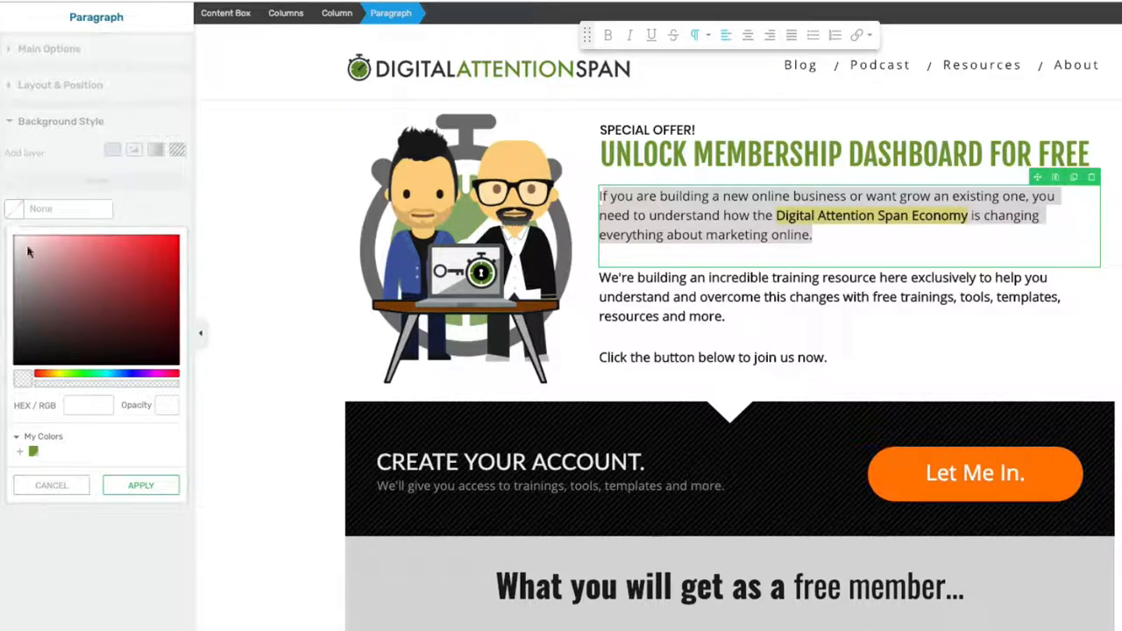
left_click(180, 235)
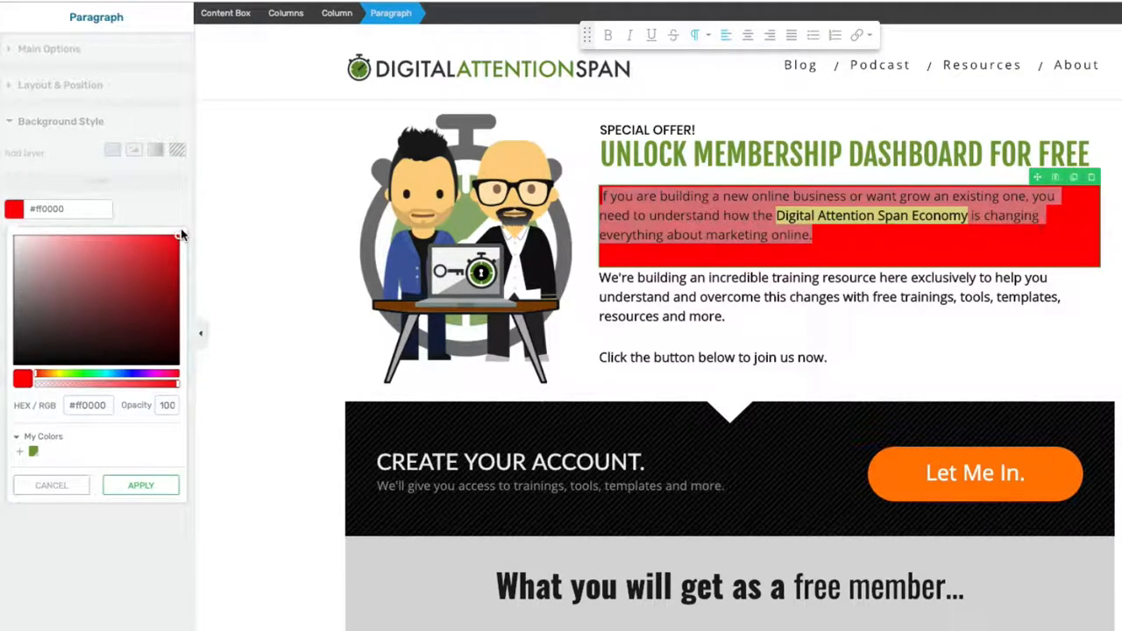
left_click_drag(181, 234, 2, 237)
left_click(51, 486)
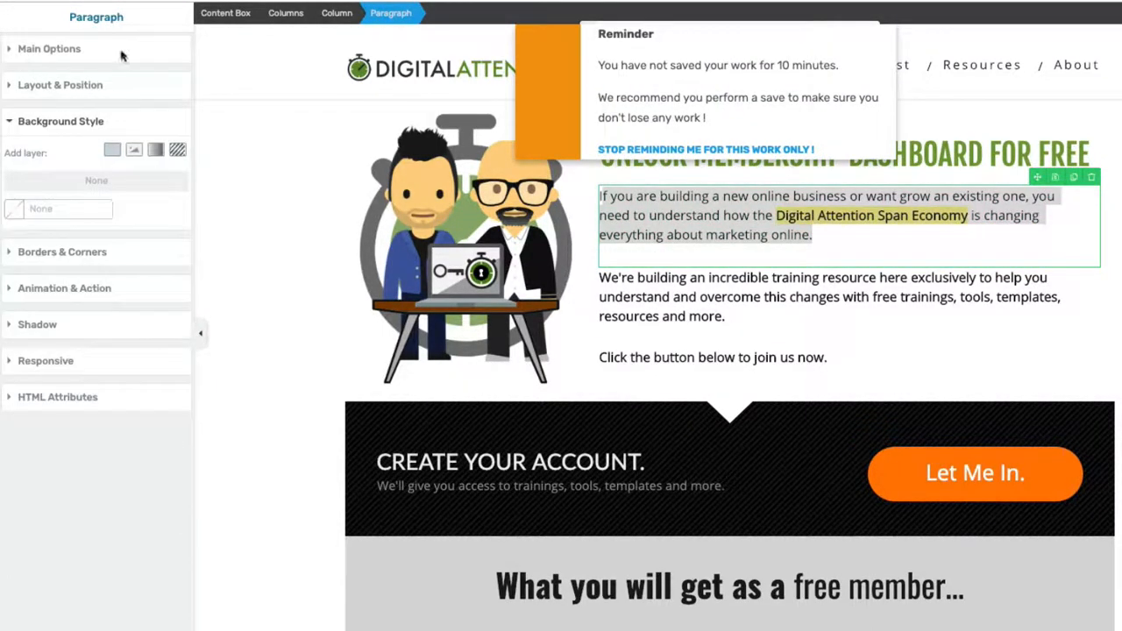
Try diagonal and horizontal line patterns as the first paragraph's background, and choose the grid pattern.
left_click(177, 151)
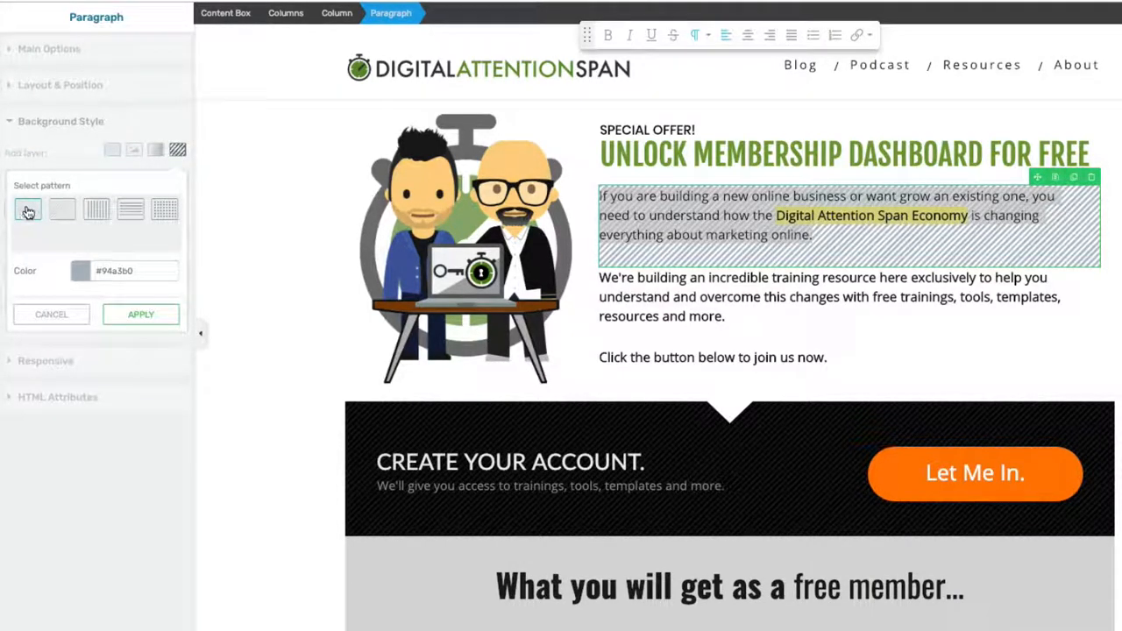
left_click(53, 321)
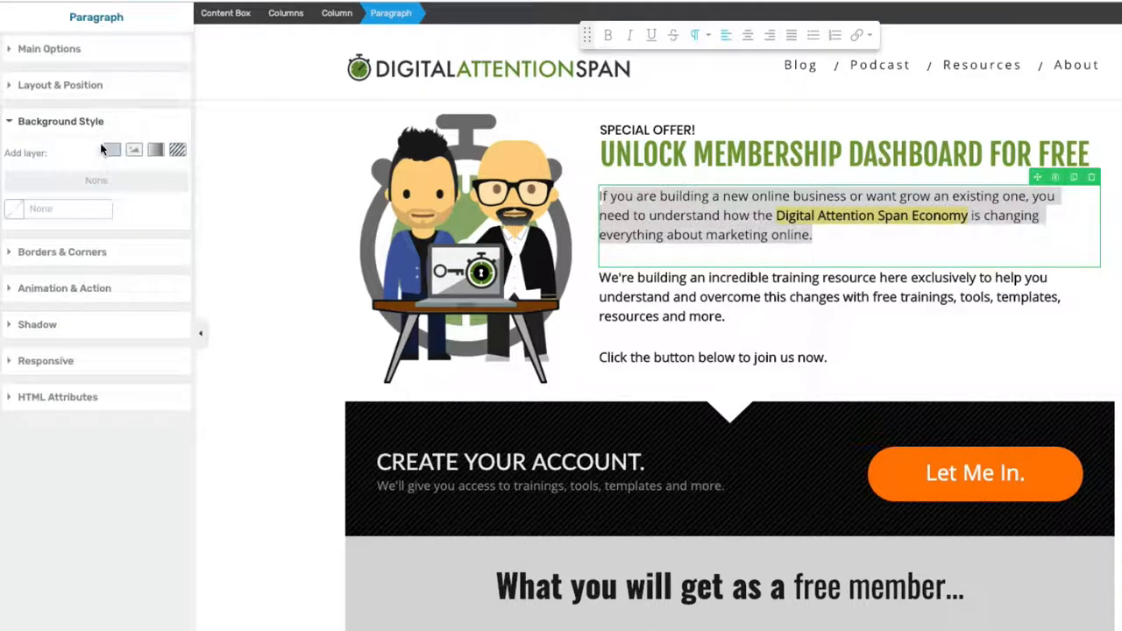
left_click(177, 151)
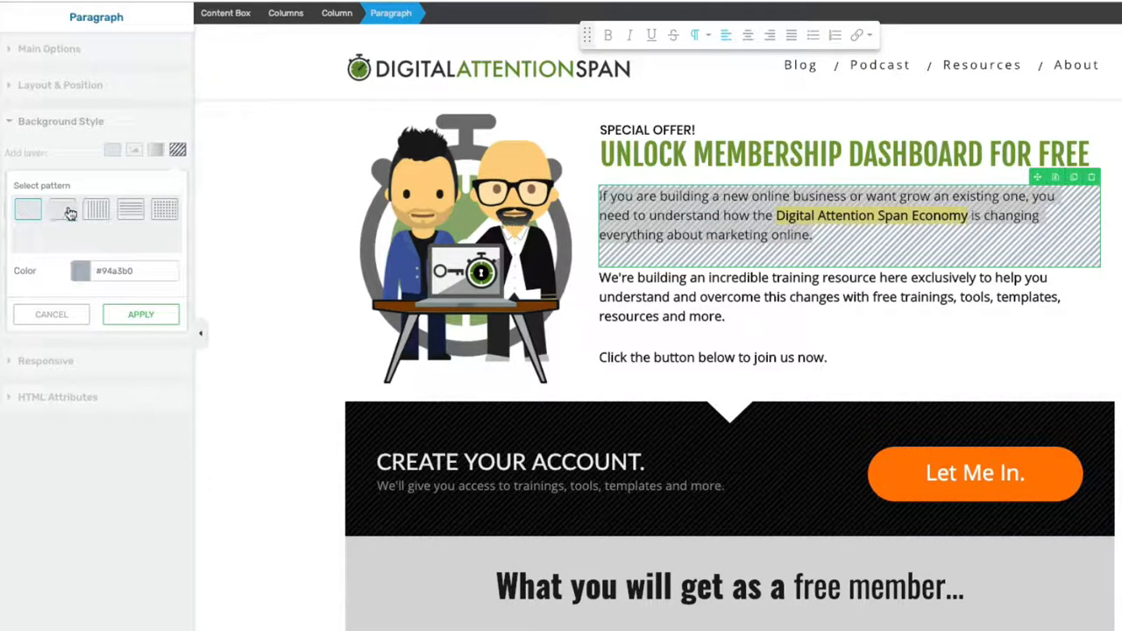
left_click(63, 211)
left_click(131, 213)
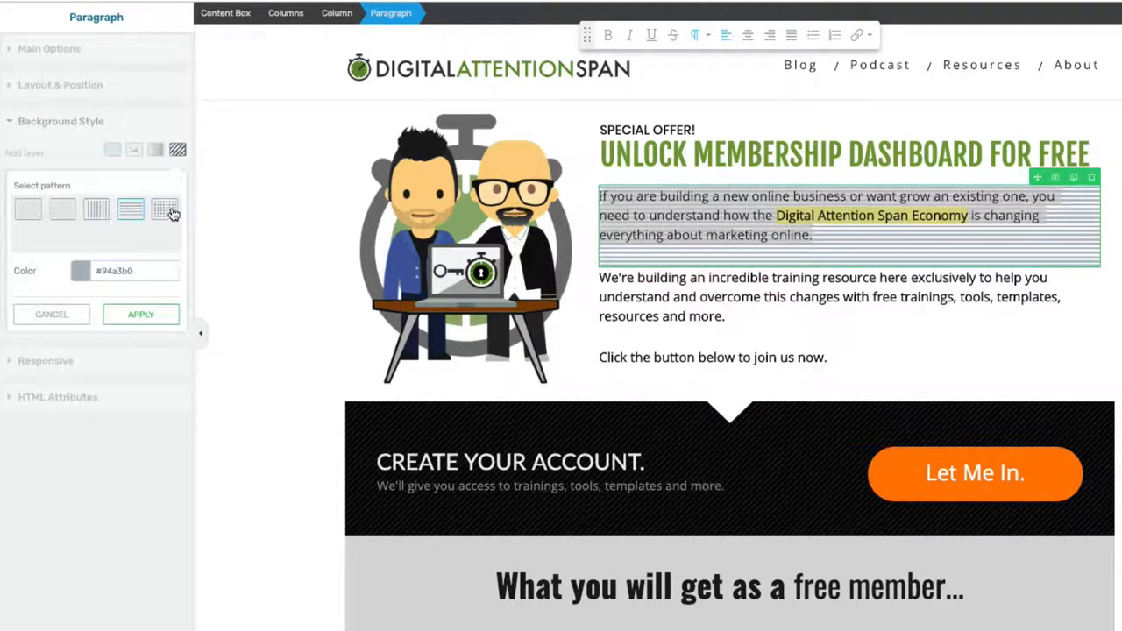
left_click(166, 210)
Recolour the background pattern light grey (#e3e3e3) at 41% opacity and apply it to the first paragraph.
left_click(79, 273)
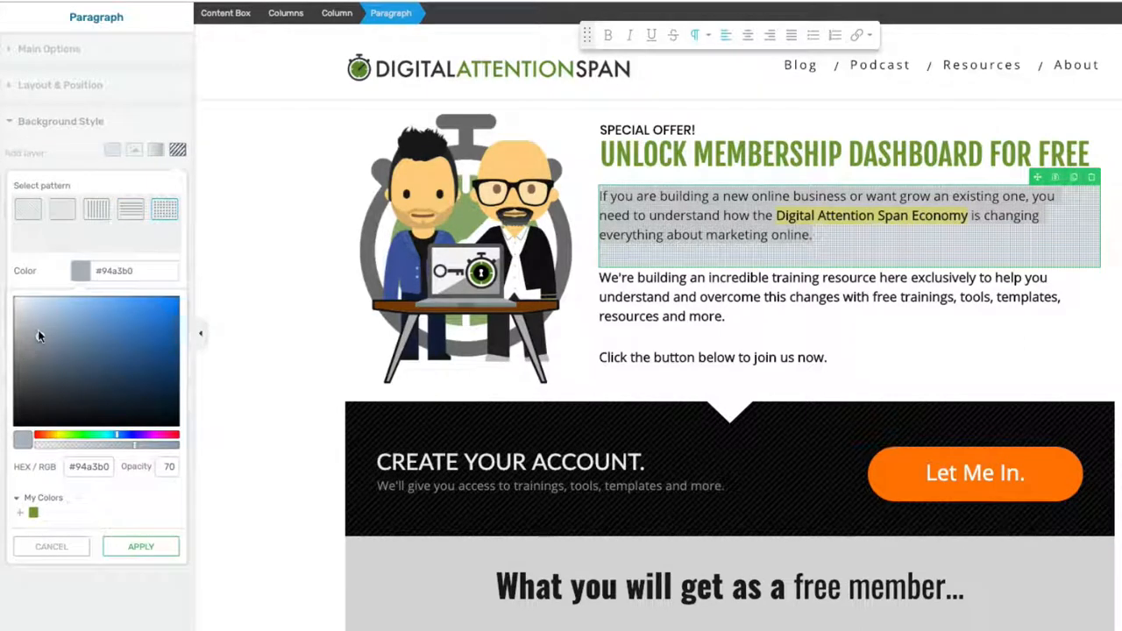
mouse_move(39, 340)
left_mouse_down()
mouse_move(155, 318)
mouse_move(17, 301)
mouse_move(22, 324)
mouse_move(7, 298)
mouse_move(6, 313)
left_mouse_up()
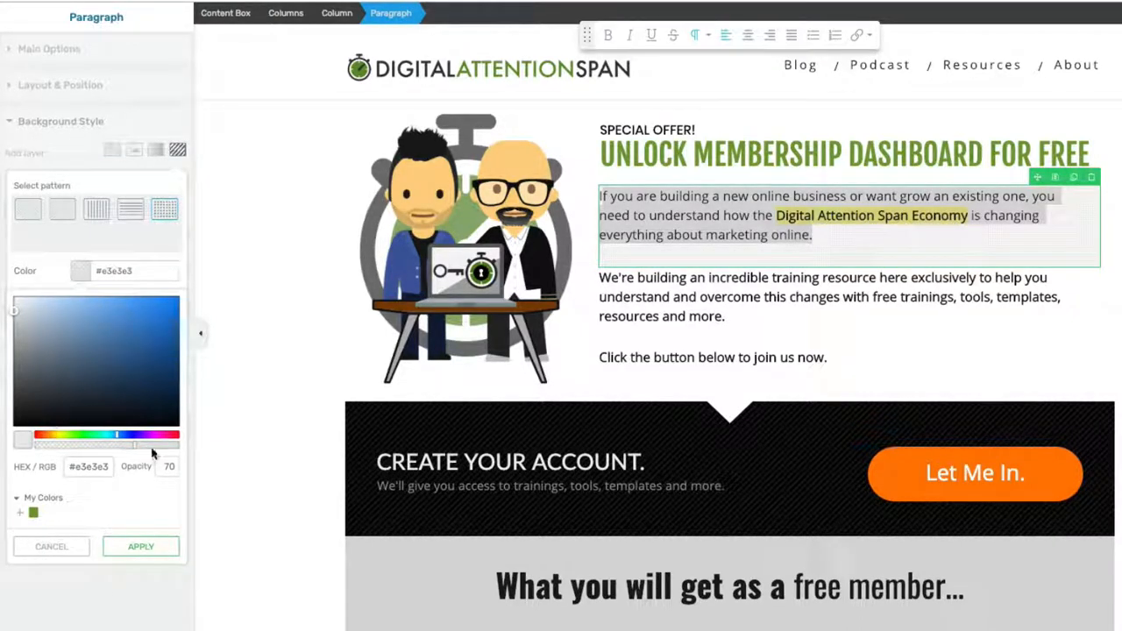
left_click_drag(132, 447, 94, 446)
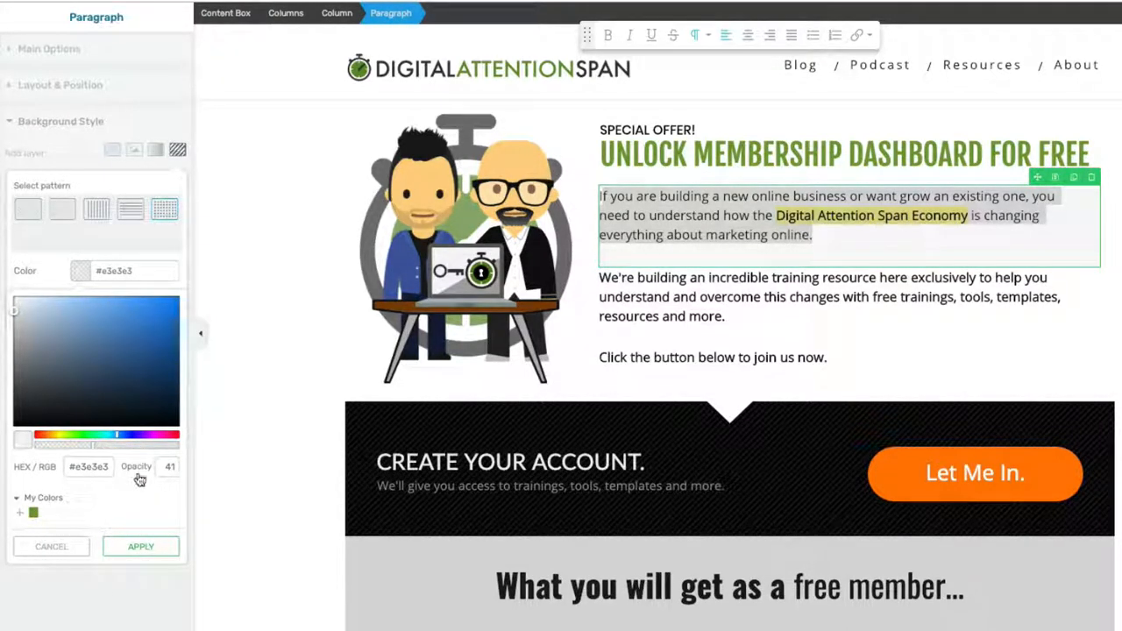
left_click(142, 543)
Remove the pattern background layer from the first paragraph.
left_click(278, 277)
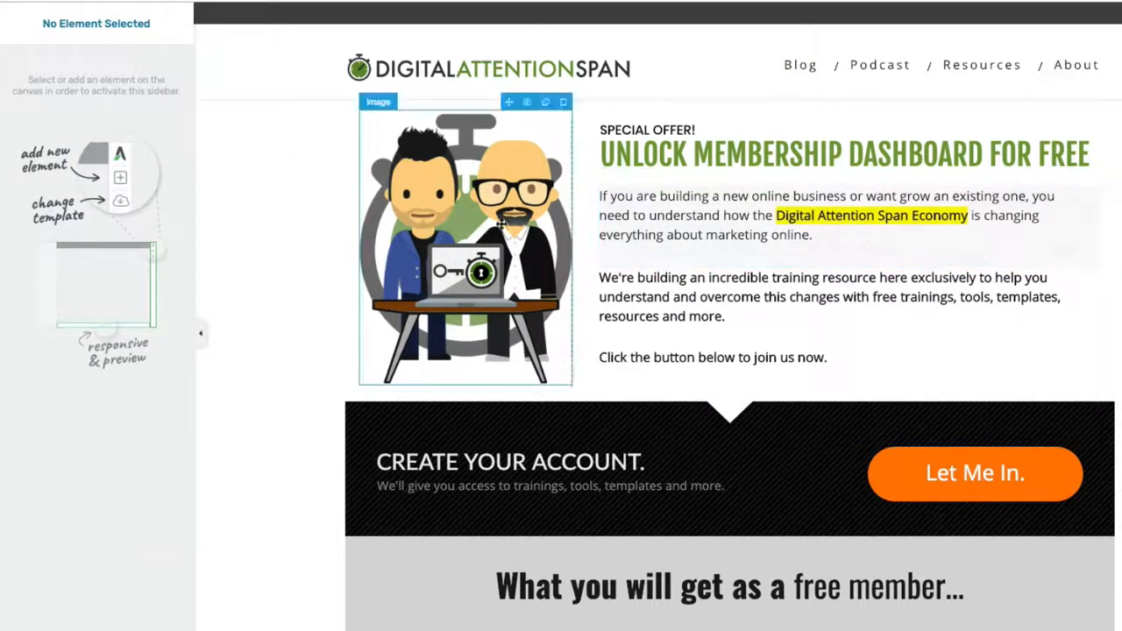
left_click(685, 214)
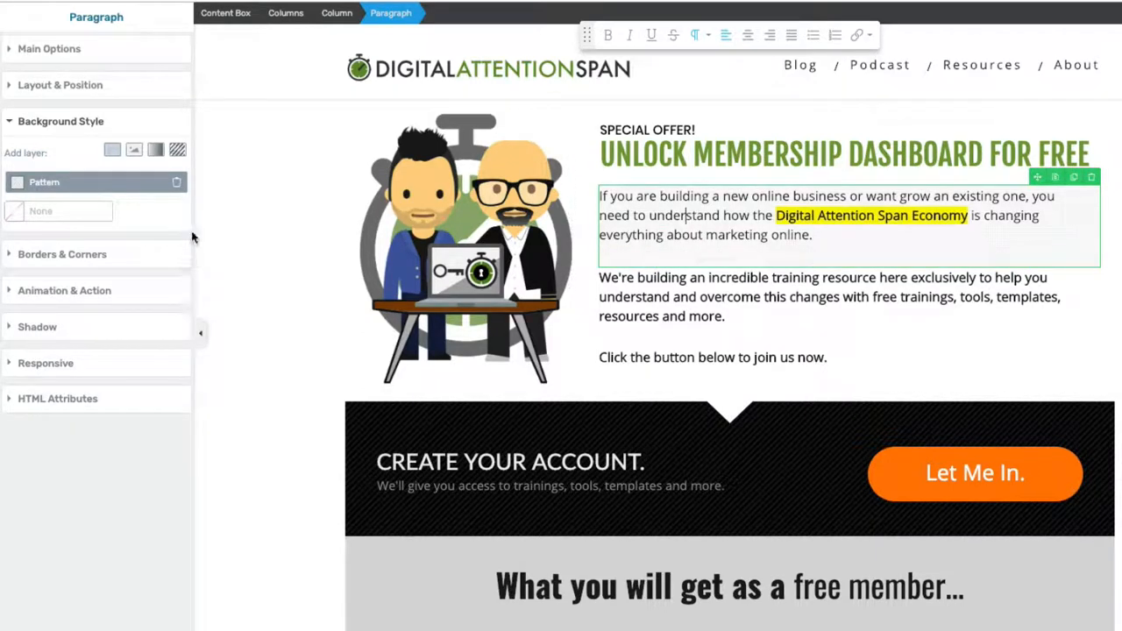
left_click(178, 184)
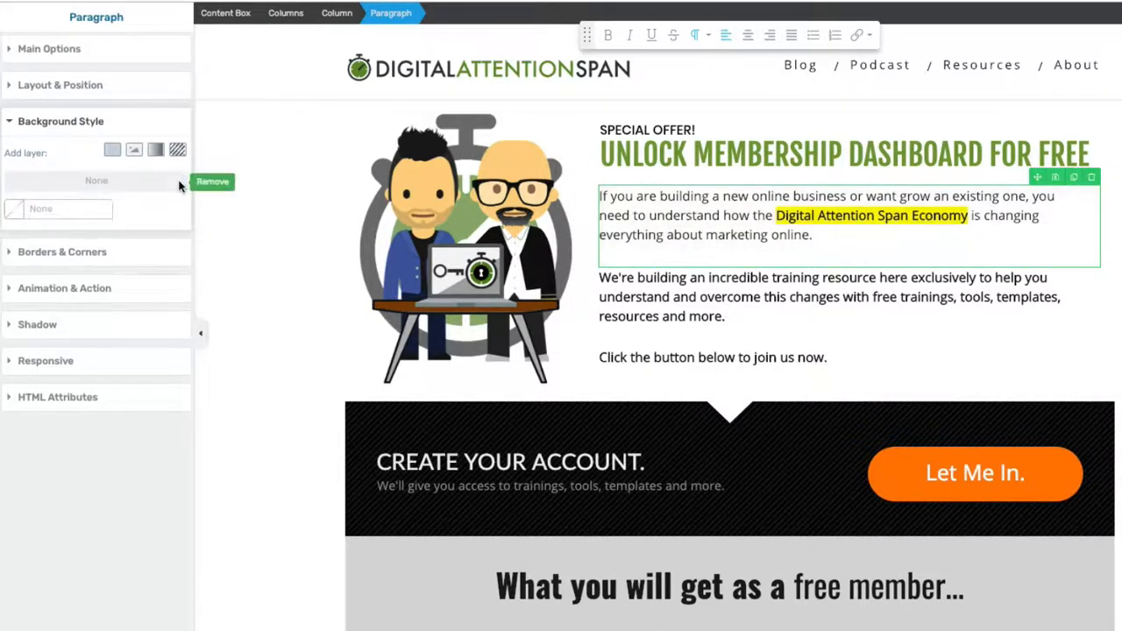
Make the yellow highlight on "Digital Attention Span Economy" fully transparent.
left_click(9, 51)
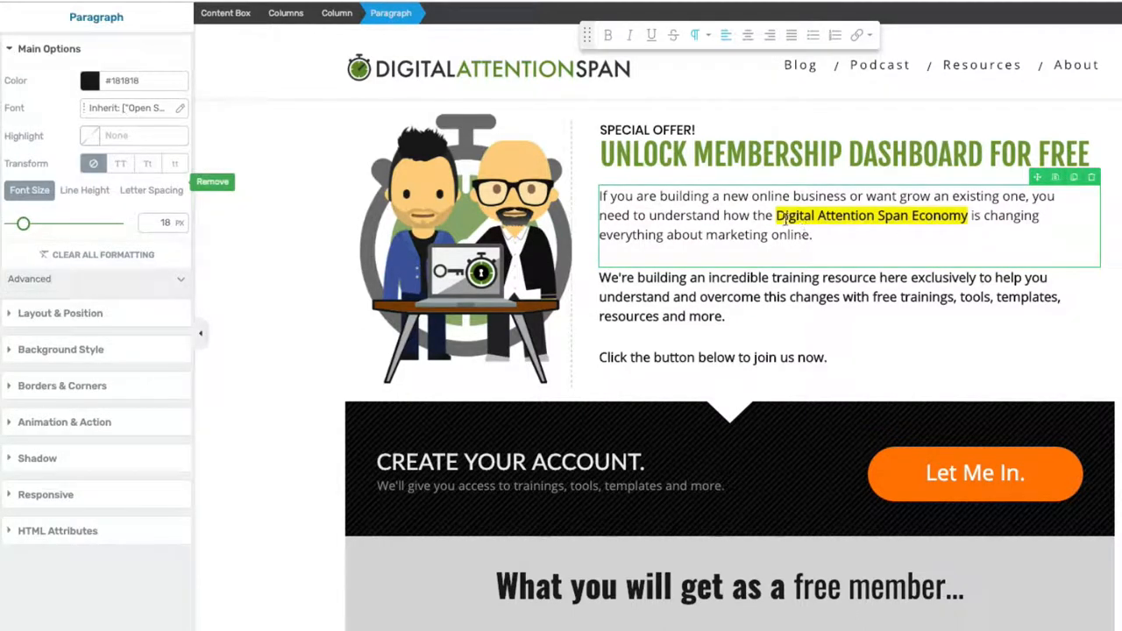
left_click_drag(776, 215, 973, 218)
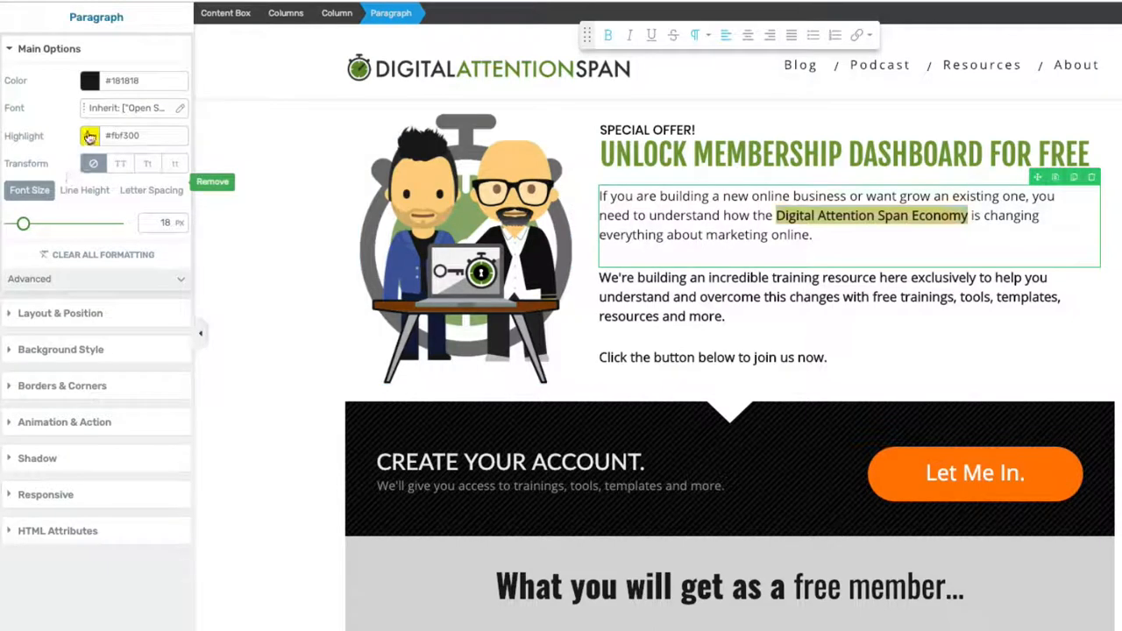
left_click(89, 135)
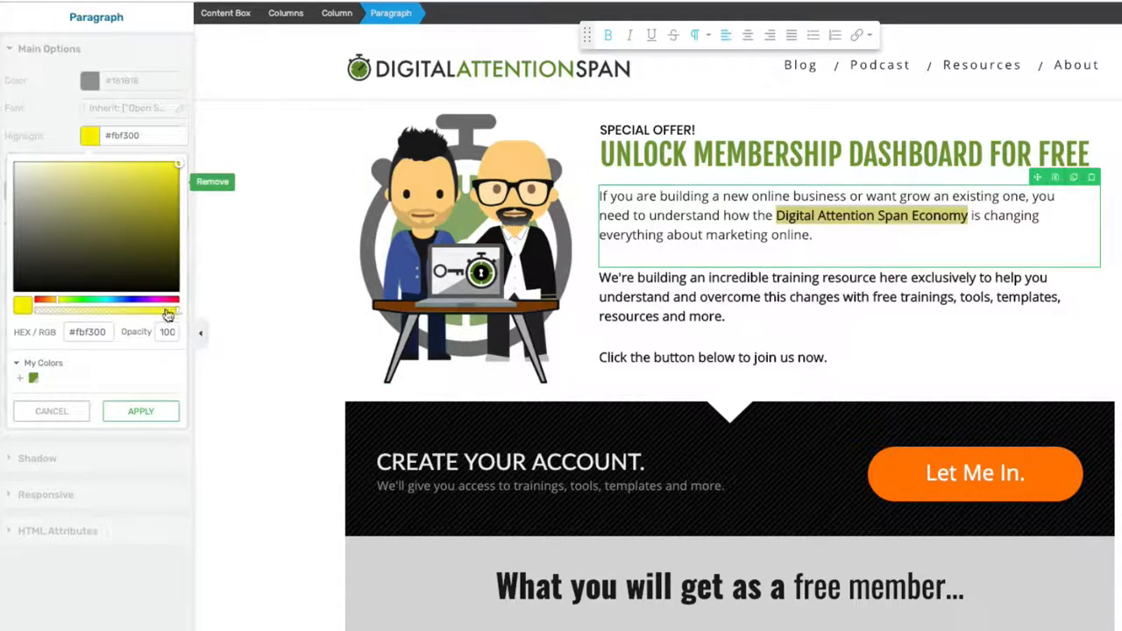
left_click(21, 308)
left_click(138, 408)
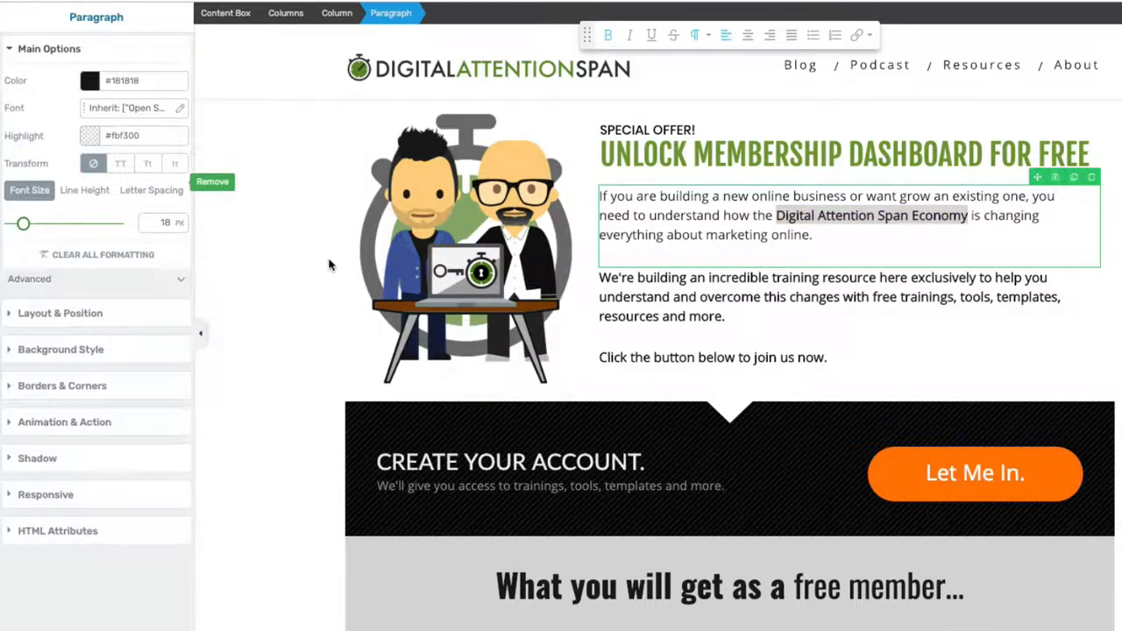
left_click(266, 272)
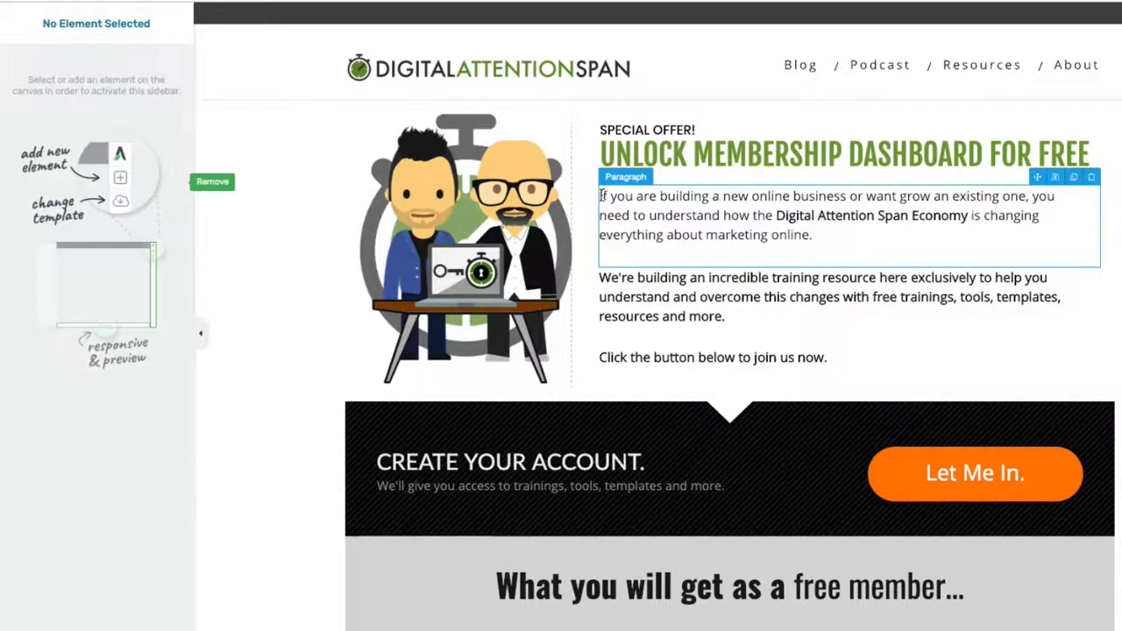
Make the entire first paragraph below the heading bold.
left_click_drag(602, 195, 896, 233)
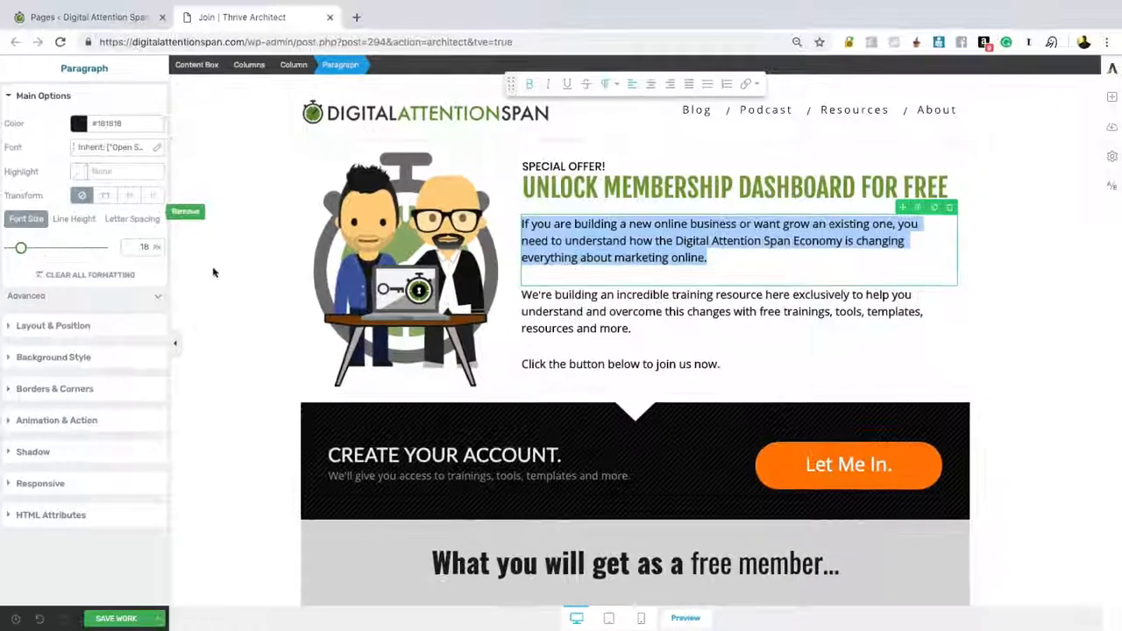
left_click(291, 260)
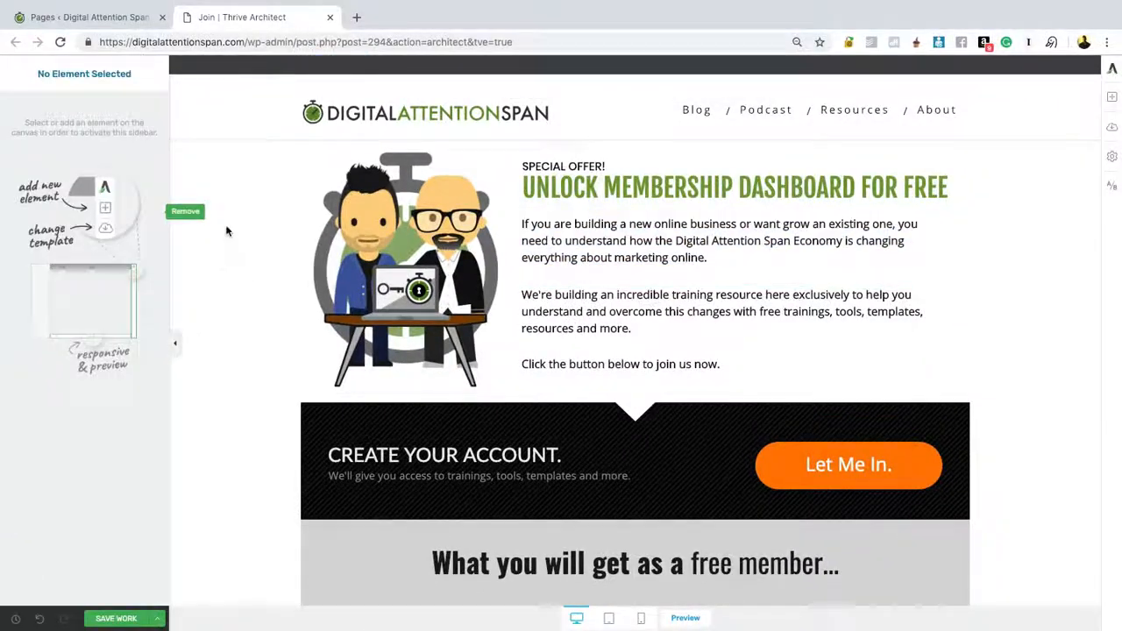